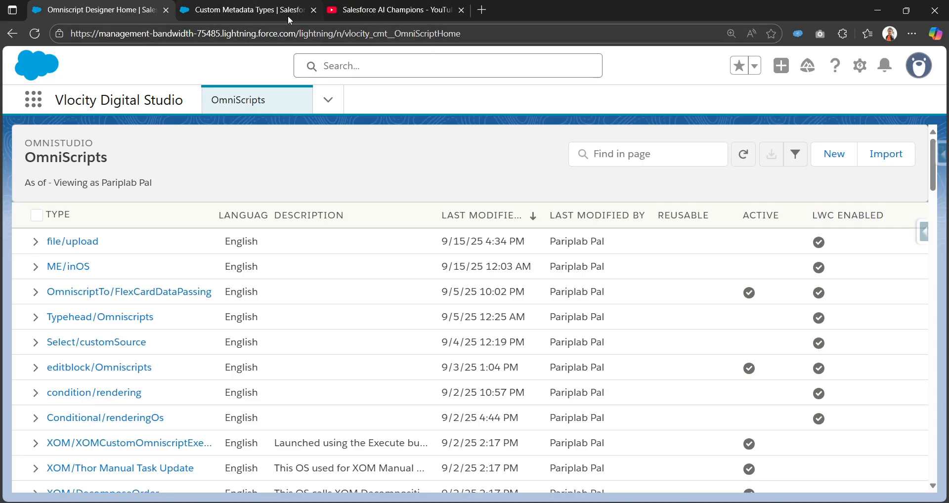
Step: Review the details and custom fields of the Tax Rule custom metadata type
left_click(295, 9)
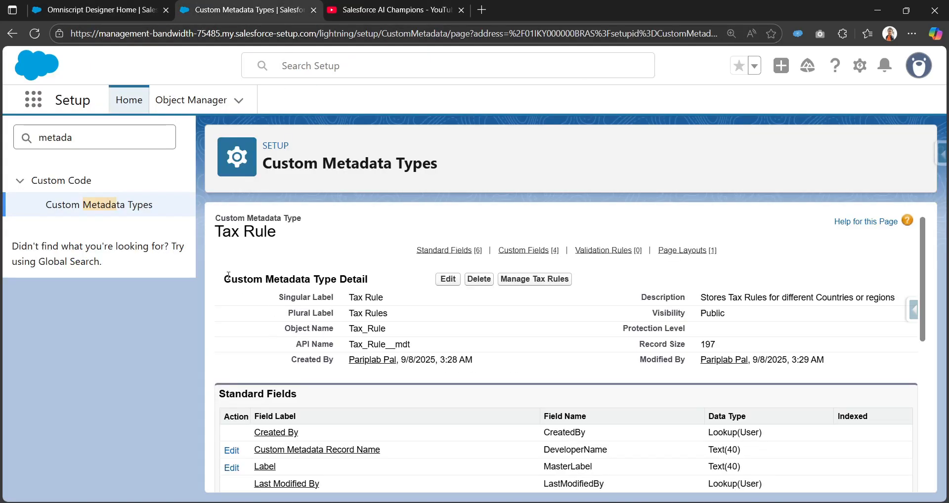
left_click_drag(220, 232, 277, 232)
left_click(291, 295)
scroll(291, 296, "down", 5)
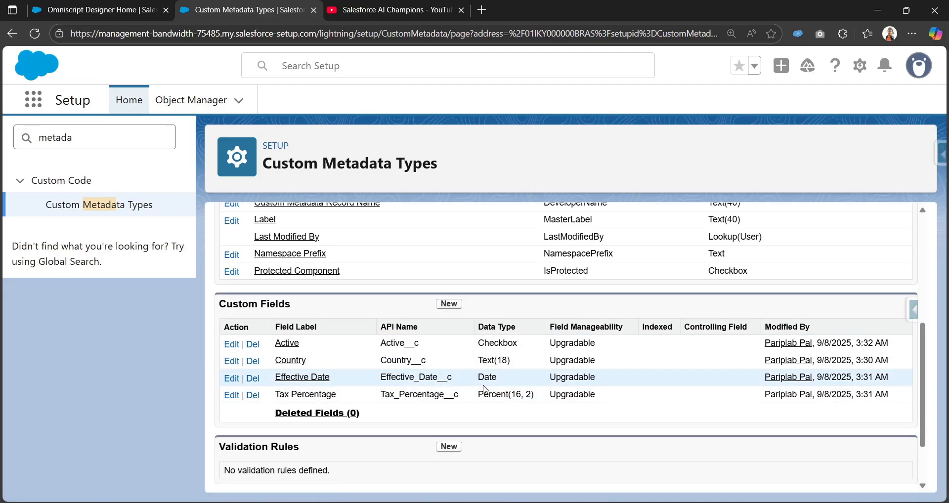
scroll(468, 395, "up", 5)
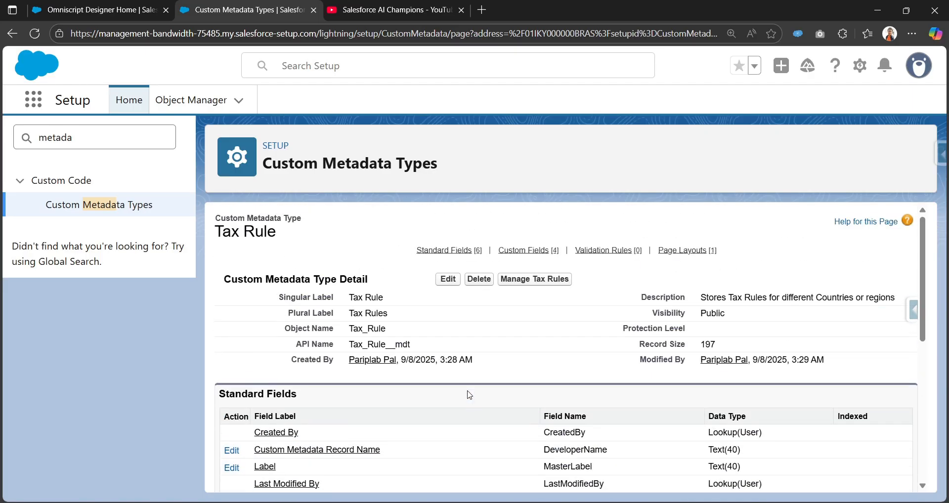
Step: Open the Tax Rules records and examine their Country and Tax Percentage values
left_click(531, 282)
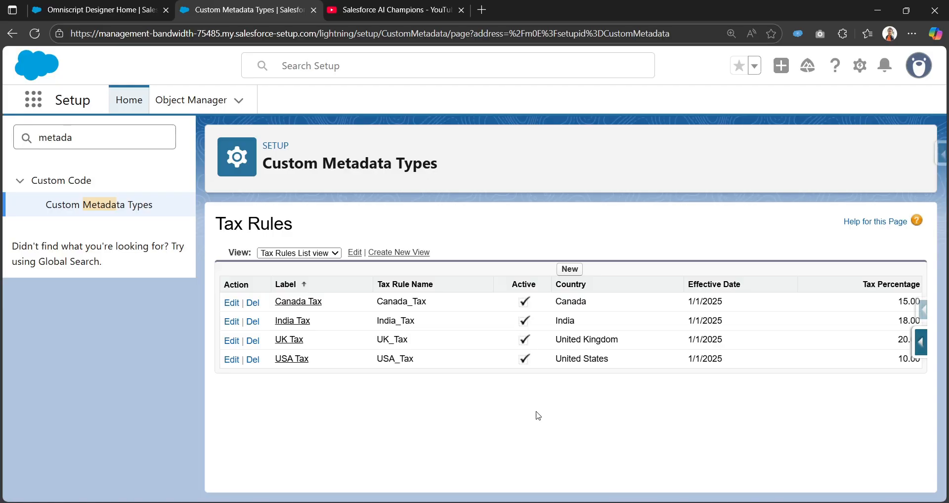
double_click(569, 320)
left_click_drag(802, 289, 918, 285)
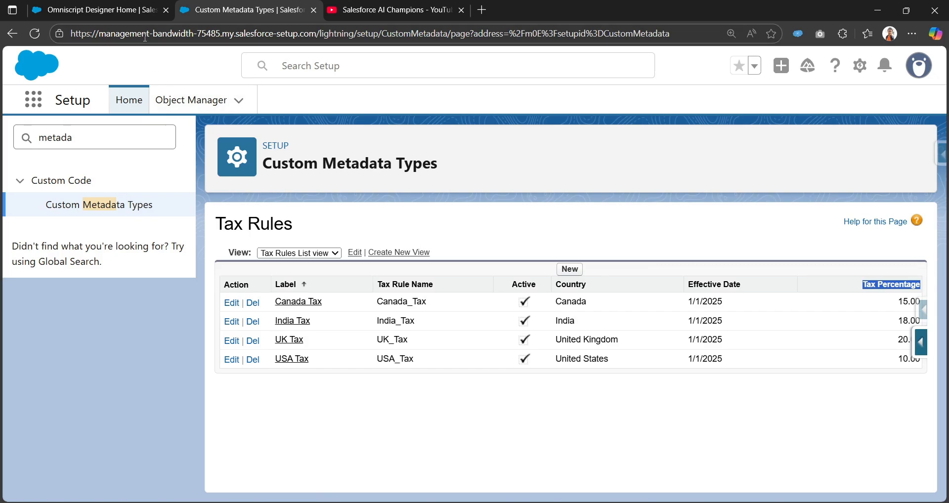
Step: Start a new OmniScript named "Lookup element data source as custom metadata type"
left_click(132, 11)
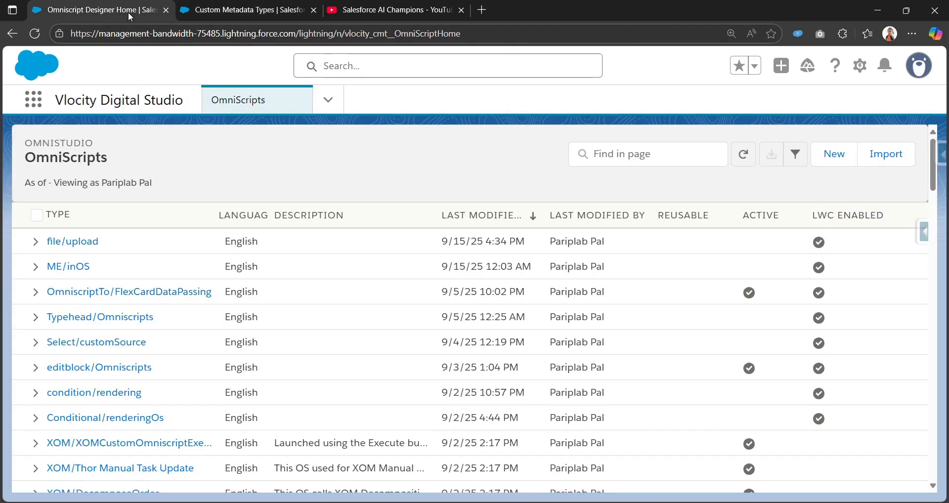
left_click(826, 154)
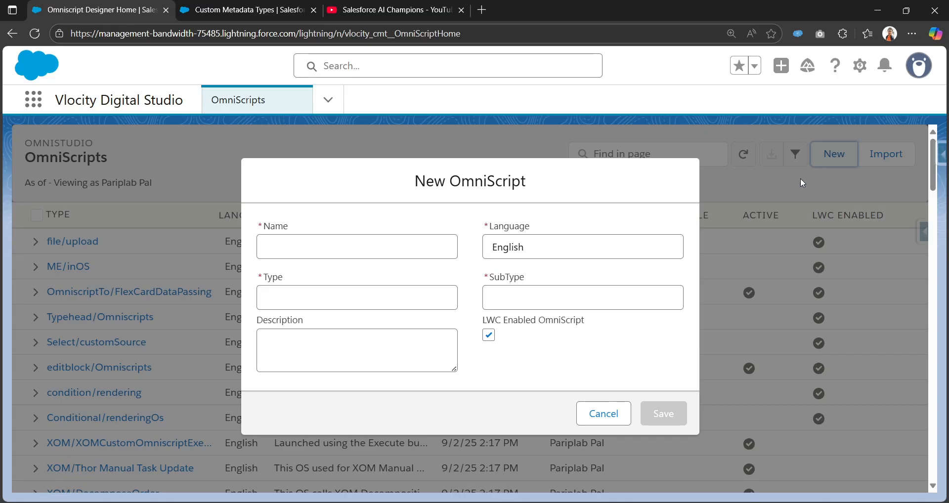
left_click(352, 252)
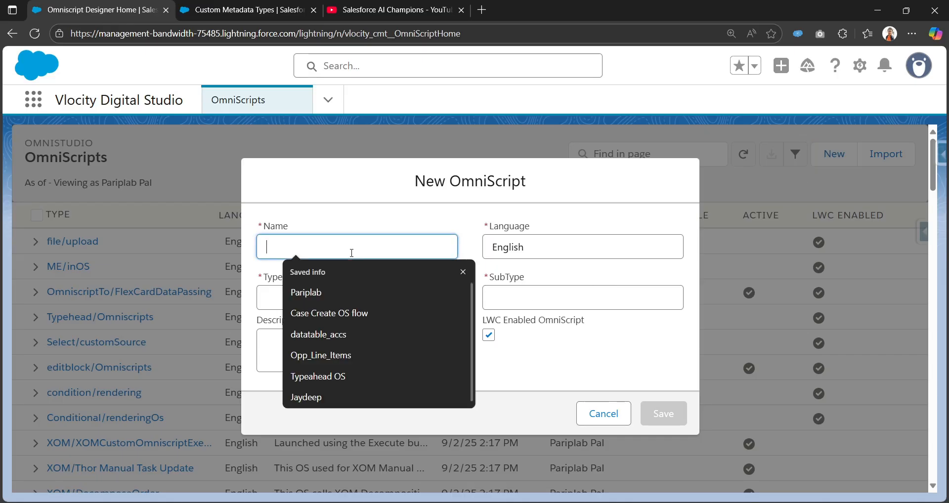
left_click(430, 201)
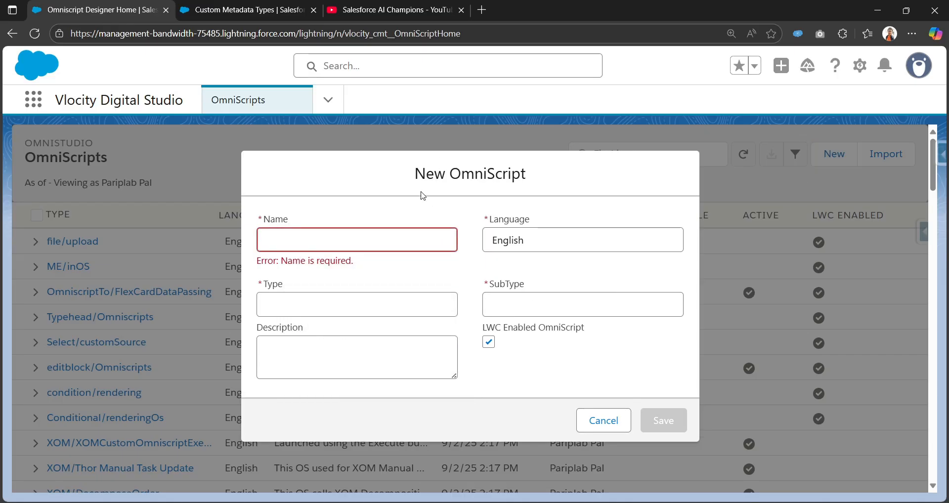
left_click(382, 244)
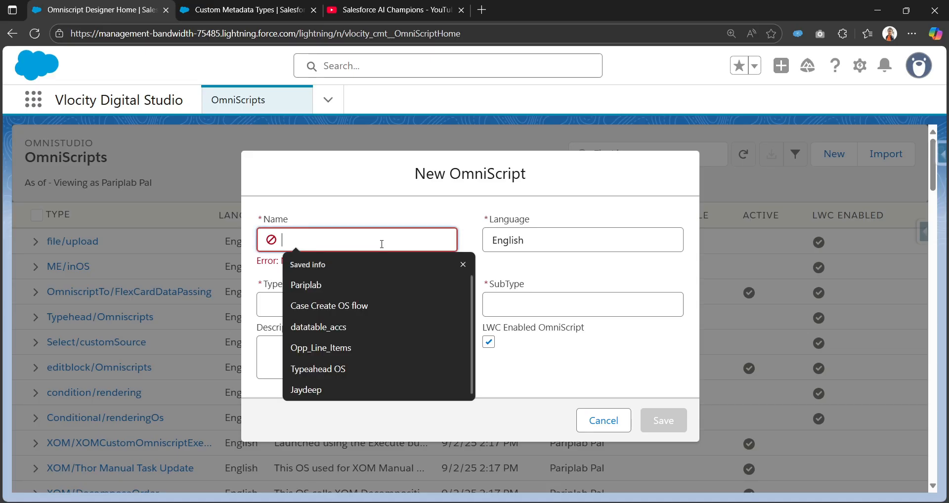
type("Lookup e")
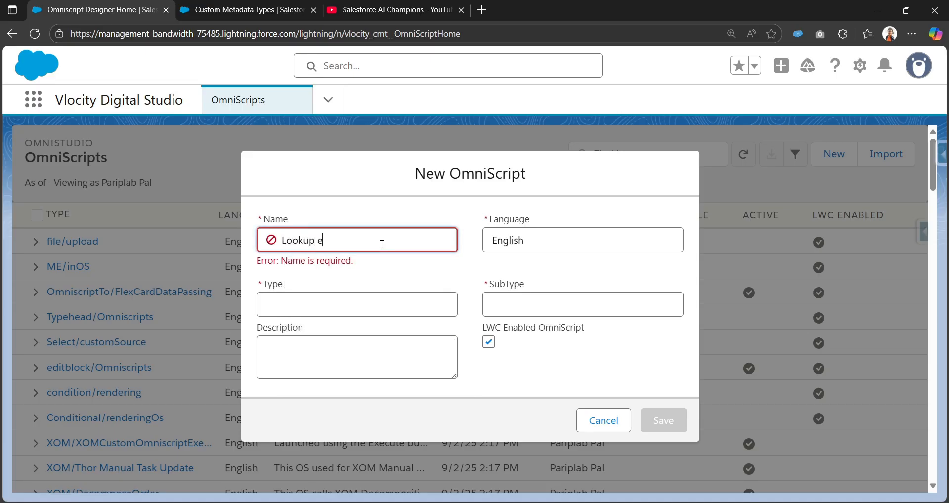
type("lement ")
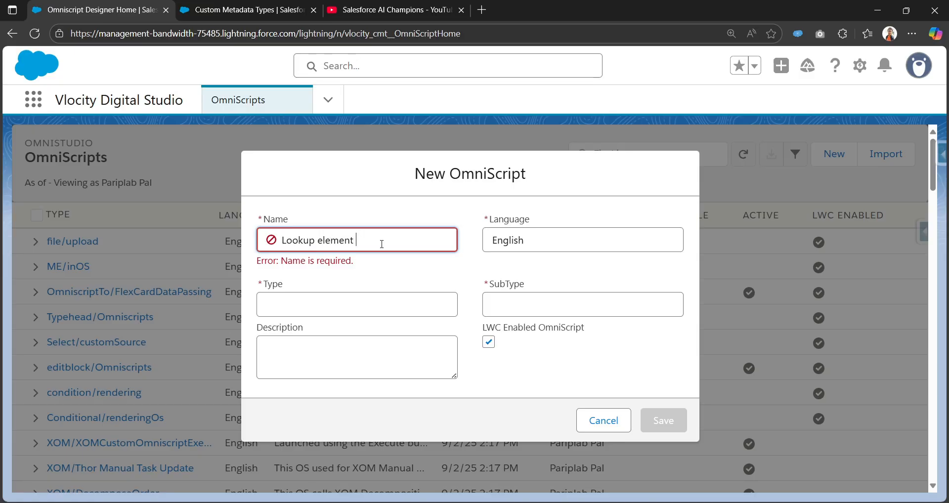
type("data sour")
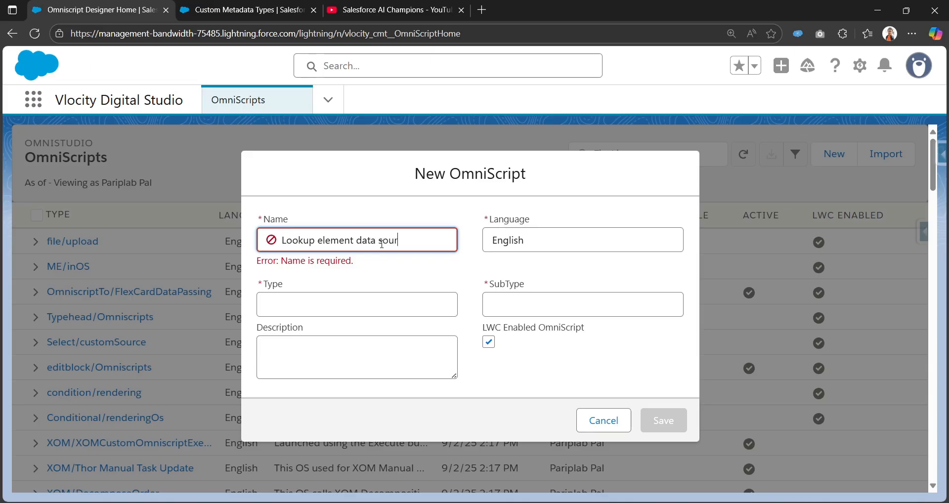
type("ce as custom metad")
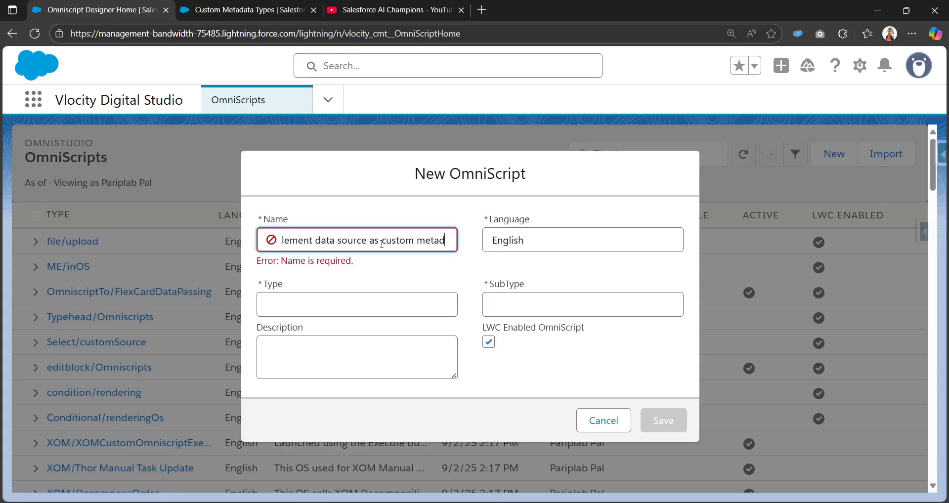
type("ata type")
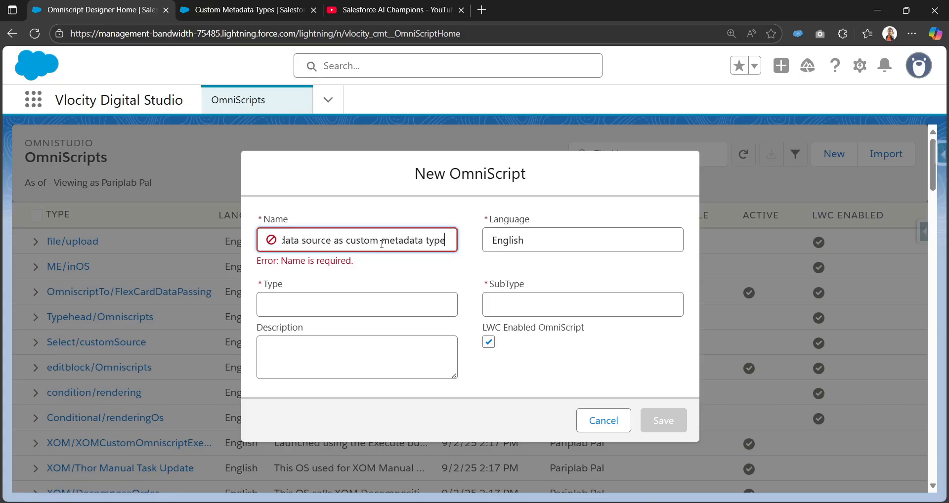
key("Tab")
key("Tab")
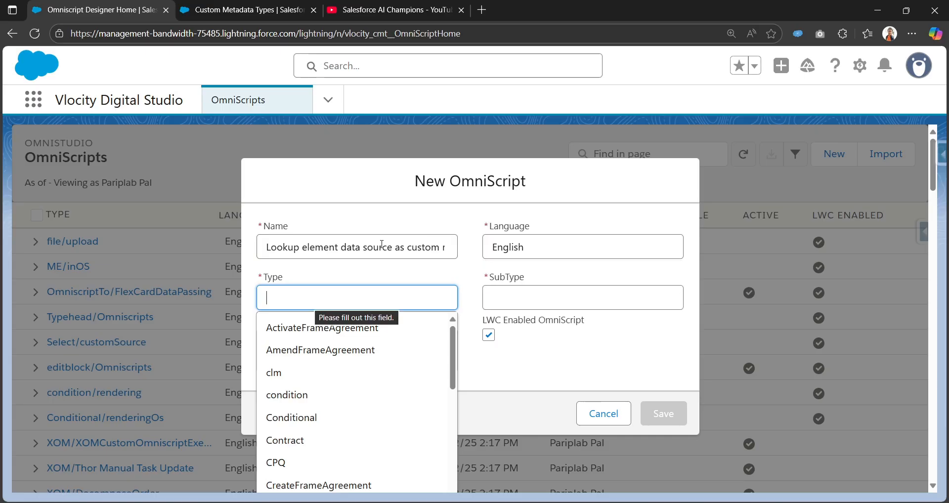
Step: Set the OmniScript's type to customMetadata and subtype to typesinLookup, and save it
type("customM")
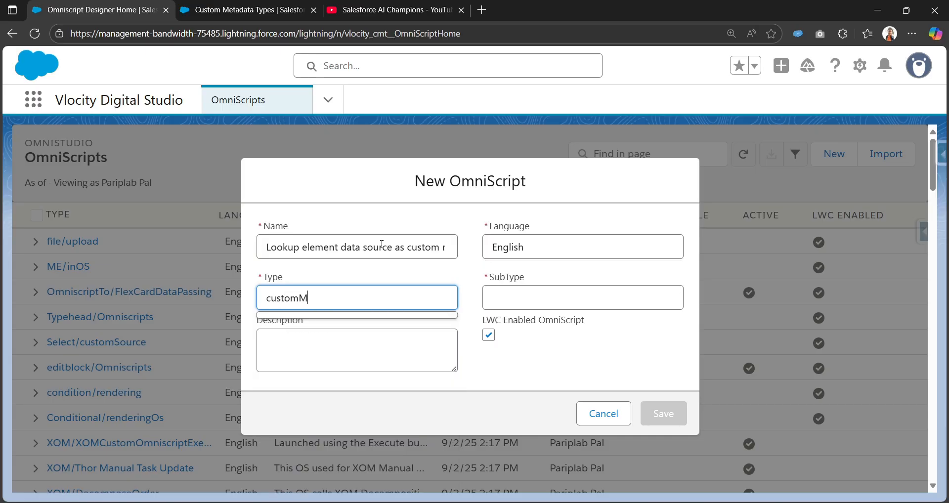
type("etadata")
key("Tab")
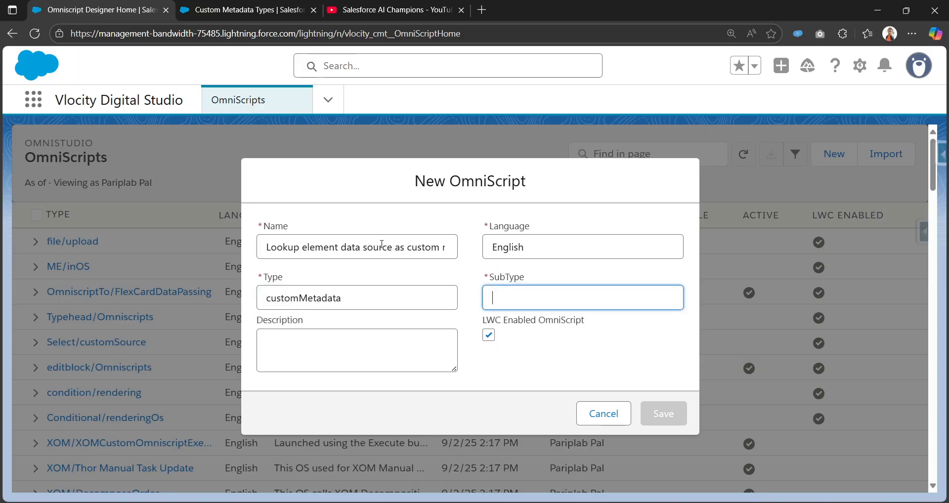
type("typesin")
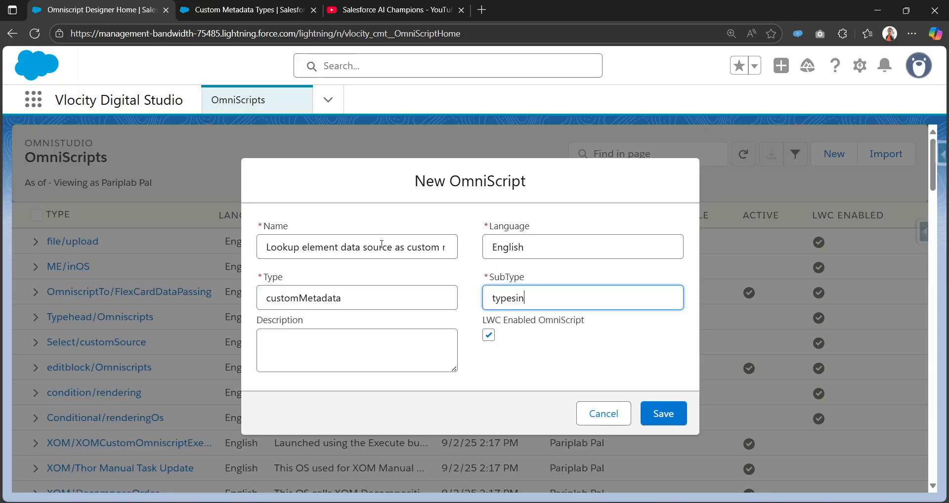
type("Lookupo")
left_click(667, 413)
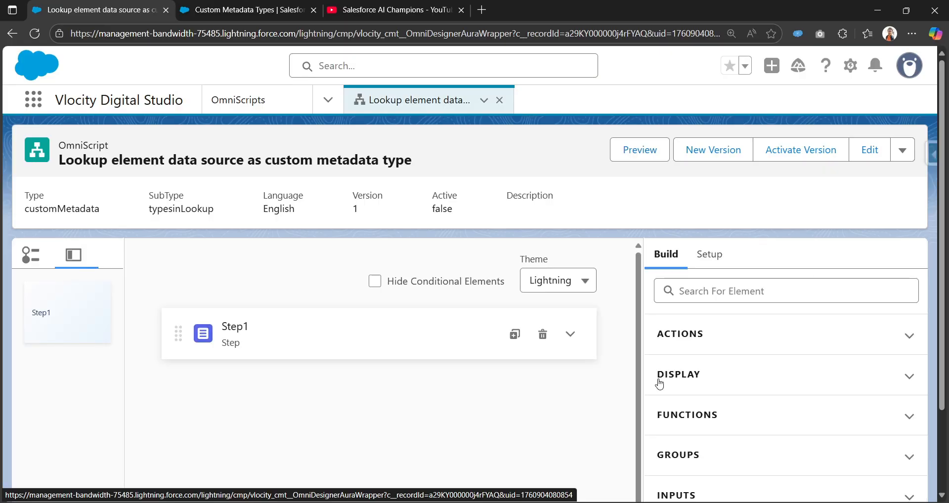
Step: Expand Step1 and add a Select input element inside it
left_click(572, 332)
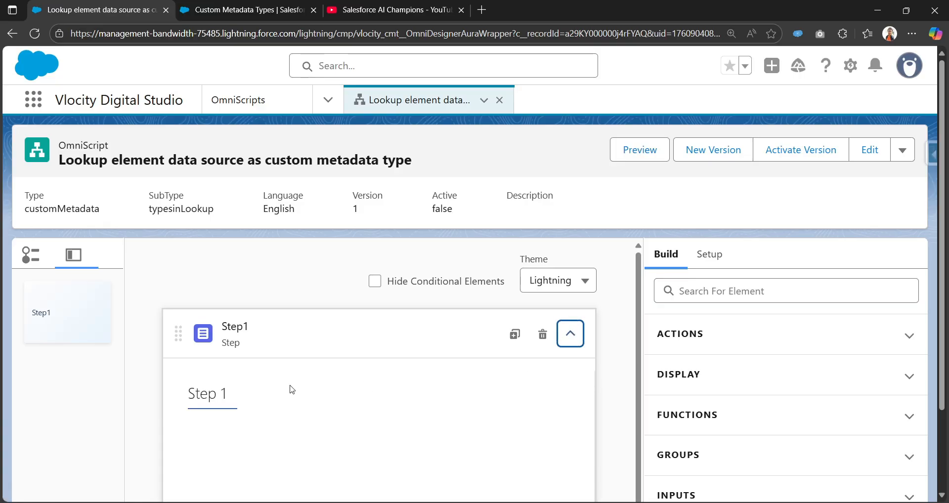
left_click(737, 296)
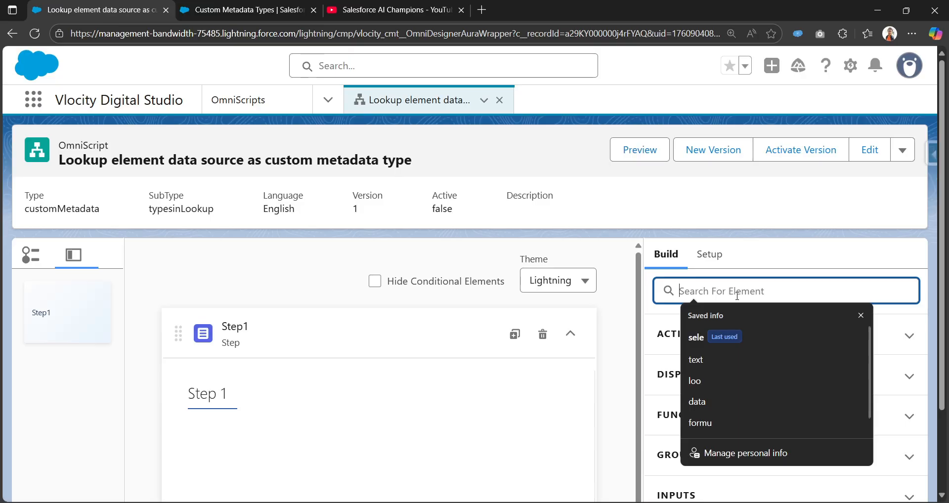
type("sele")
left_click(752, 218)
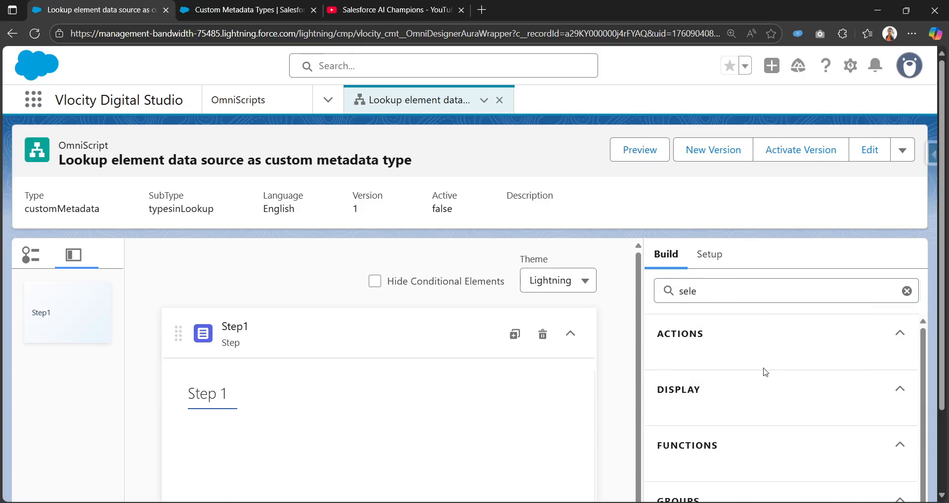
scroll(749, 426, "down", 3)
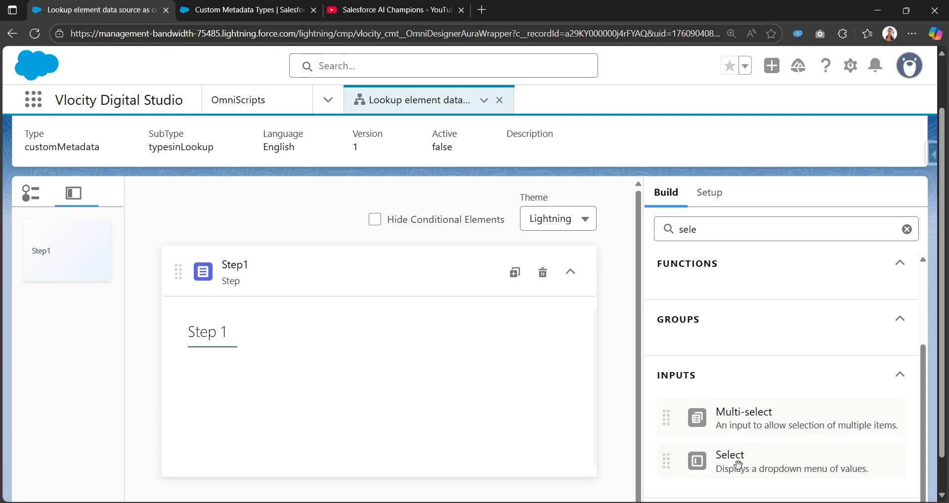
left_click_drag(739, 467, 278, 373)
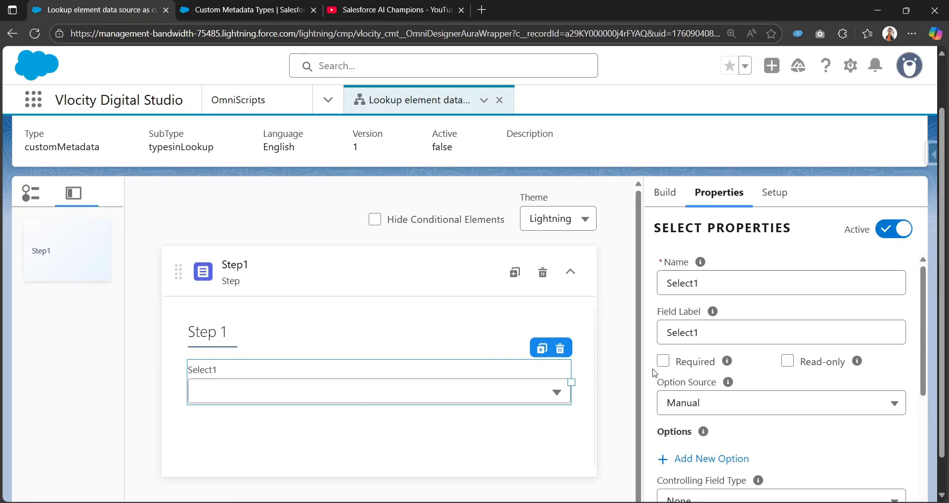
Step: Name the Select element countryName and set its field label to Country Name
left_click(749, 282)
double_click(750, 282)
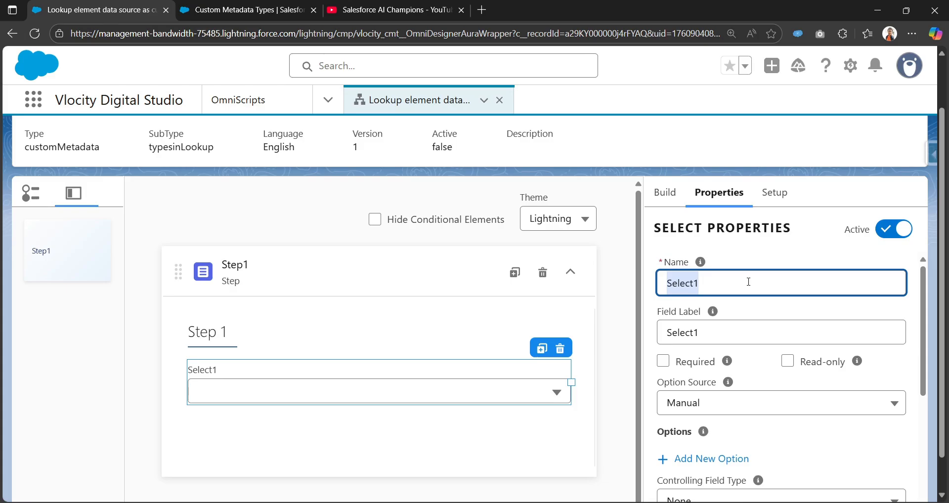
type("c")
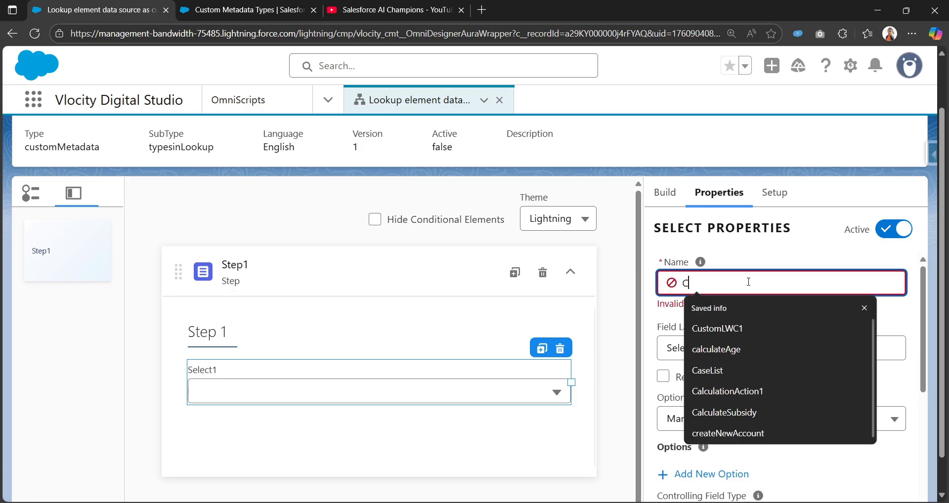
type("ountryName")
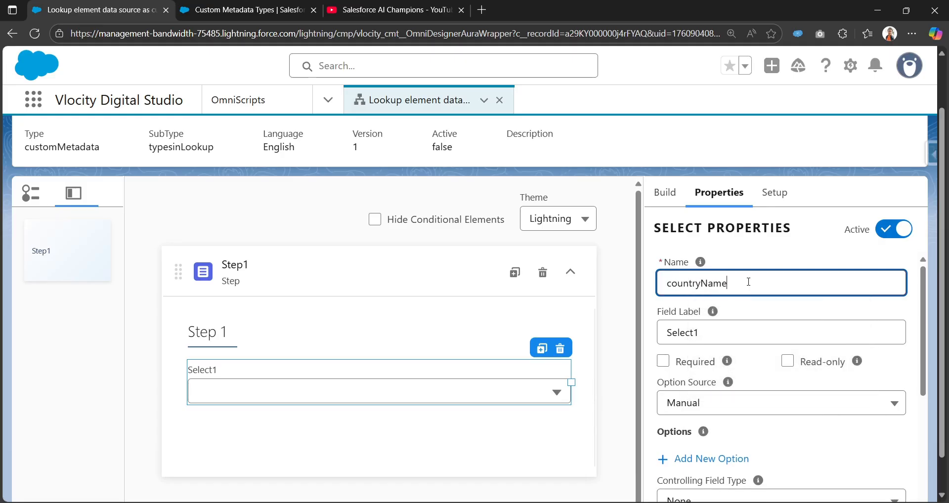
key("Tab")
key("Tab")
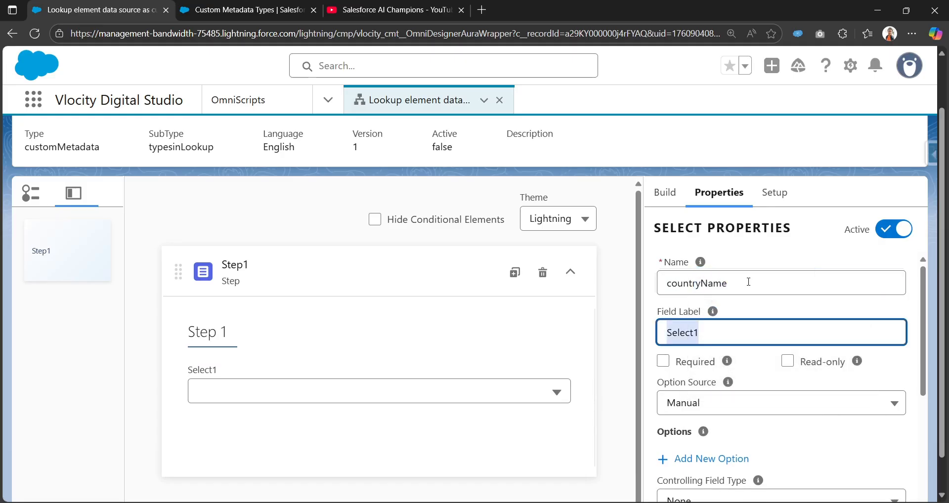
type("Country Name")
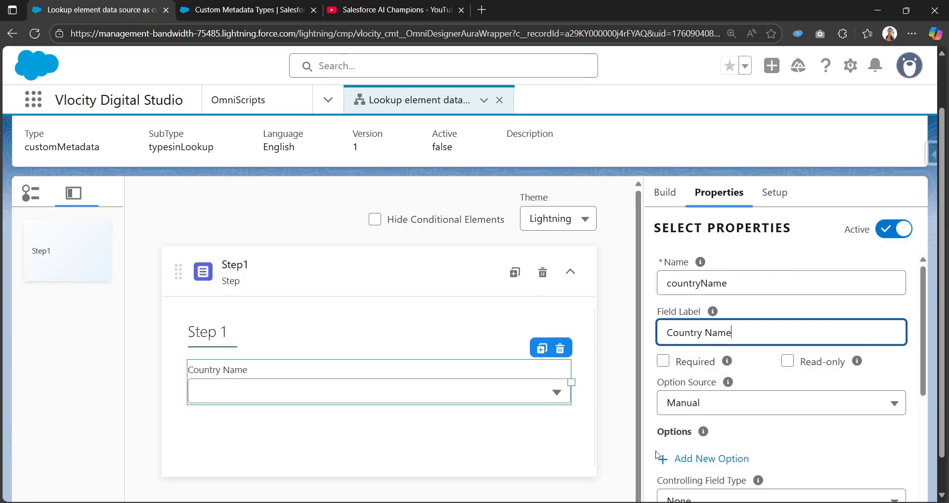
Step: Review the available option sources for the Country Name select, keeping Manual
scroll(766, 378, "down", 3)
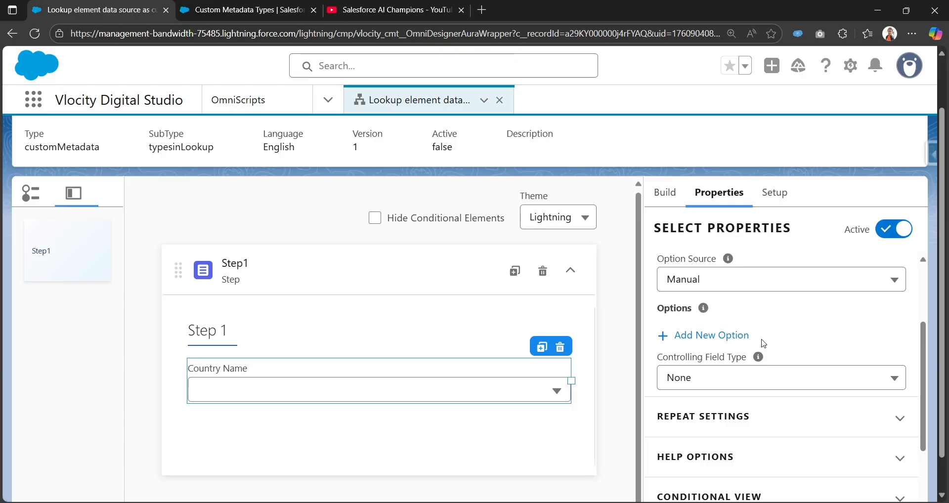
scroll(764, 344, "up", 1)
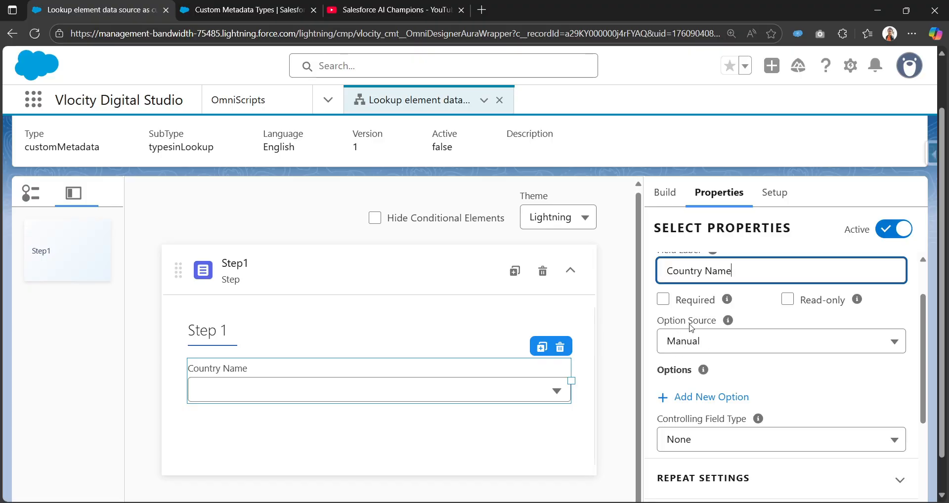
left_click(713, 341)
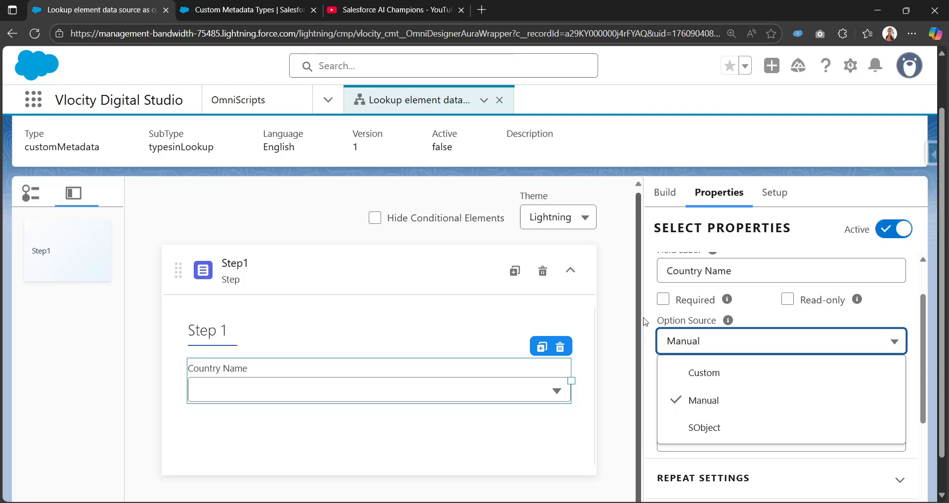
left_click(649, 340)
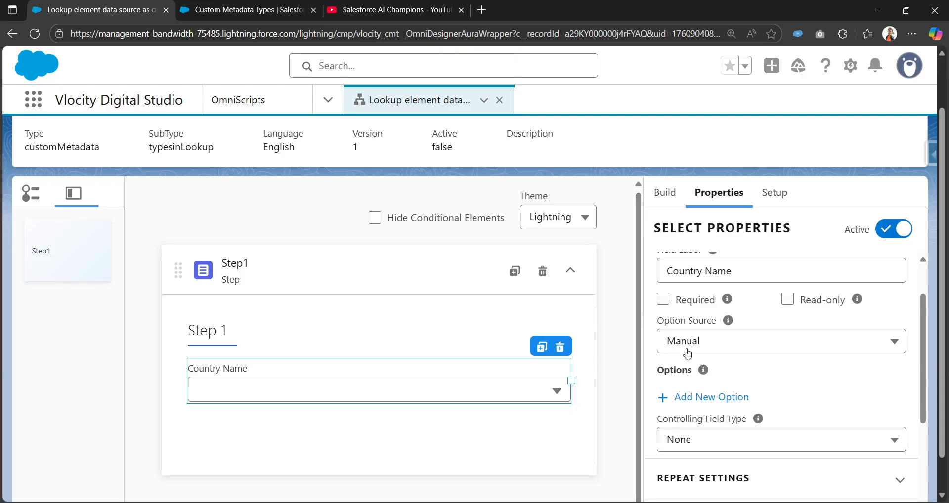
Step: Add a manual option to the Country Name select with value and label India, used as the default value
left_click(699, 395)
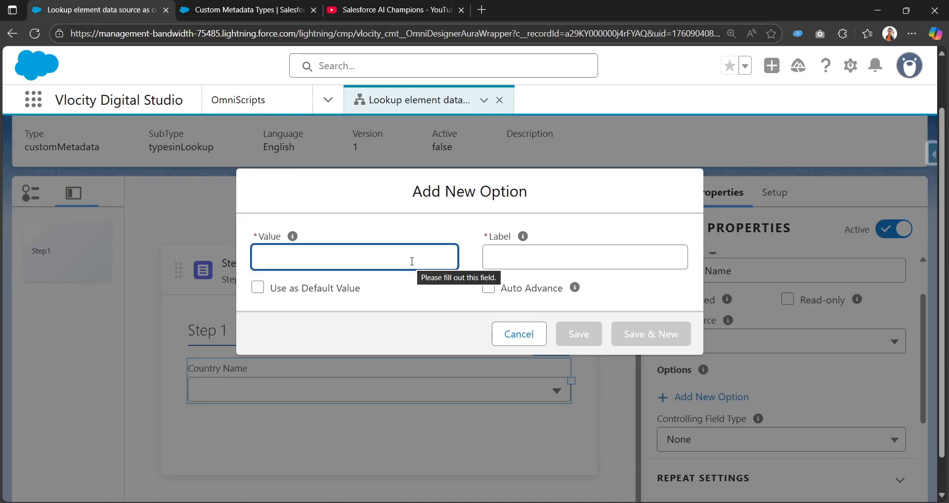
type("India")
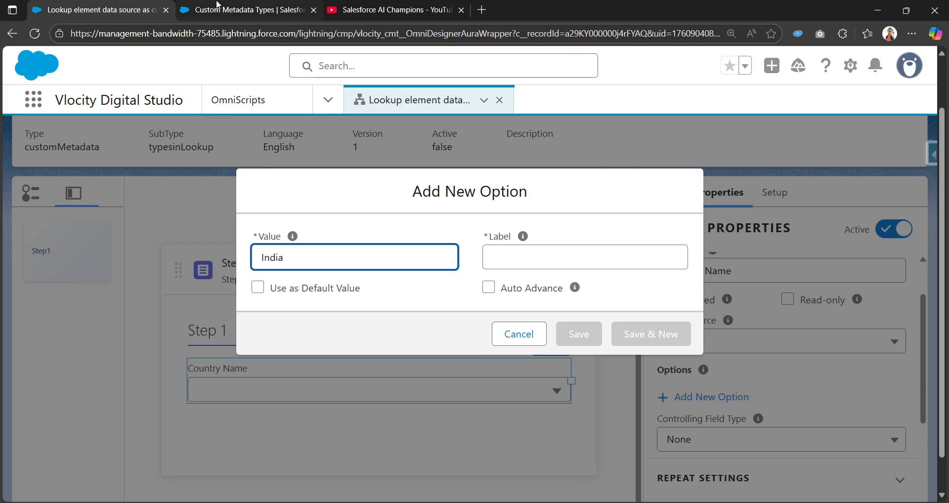
key("ctrl+Tab")
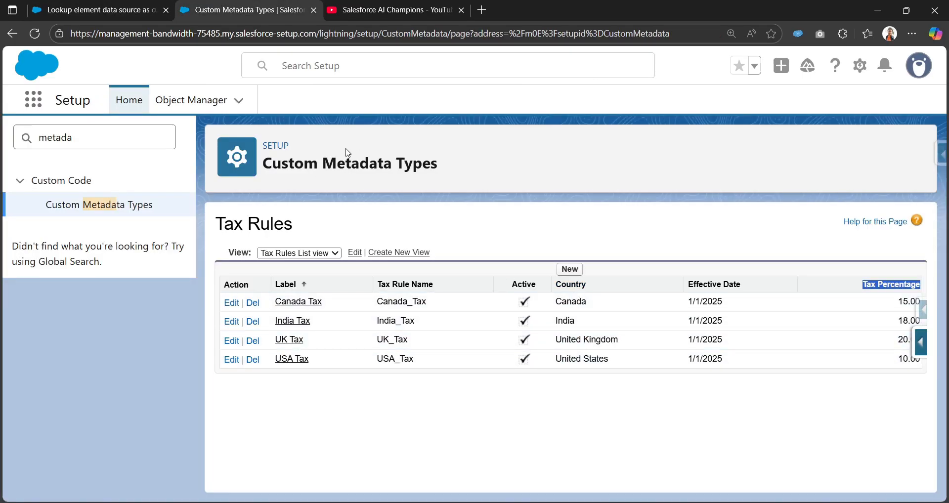
left_click(99, 10)
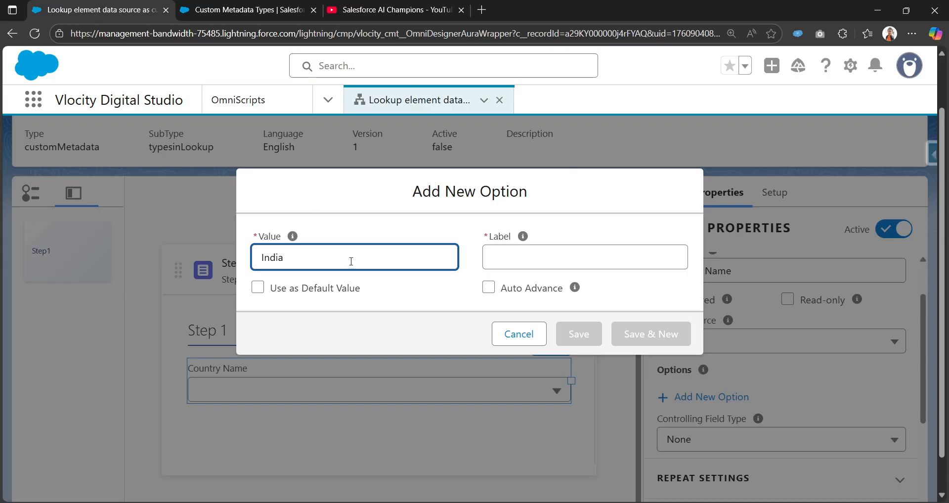
key("Tab")
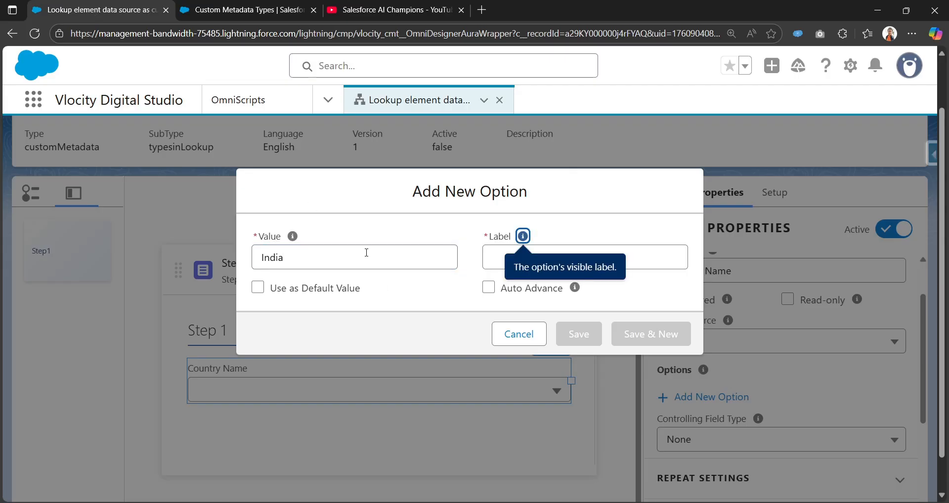
key("Tab")
type("India")
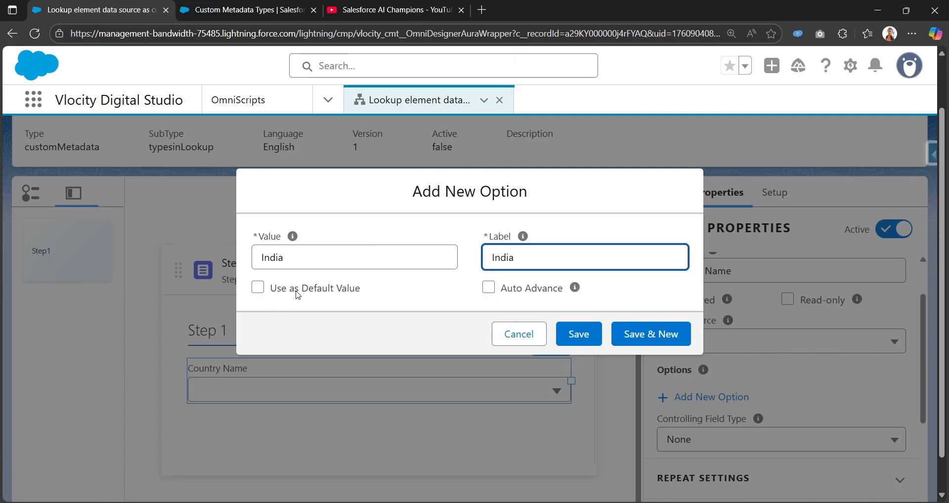
left_click(259, 289)
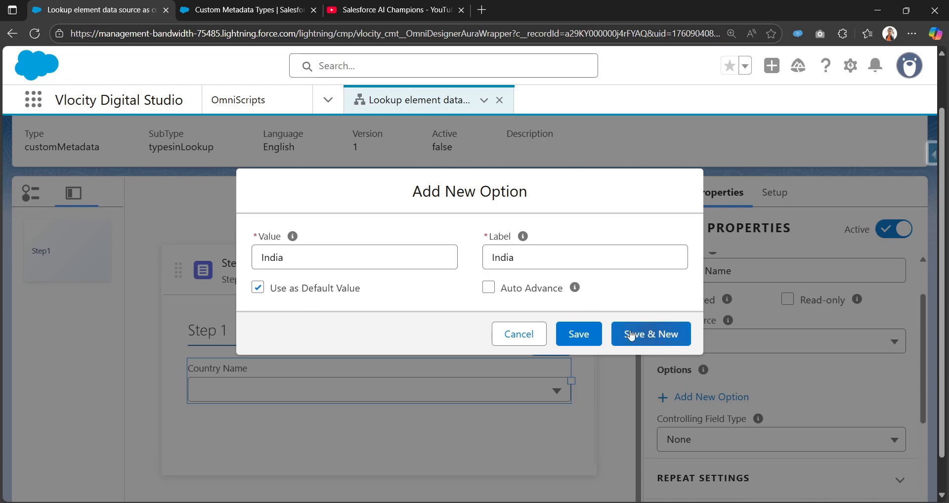
left_click(659, 335)
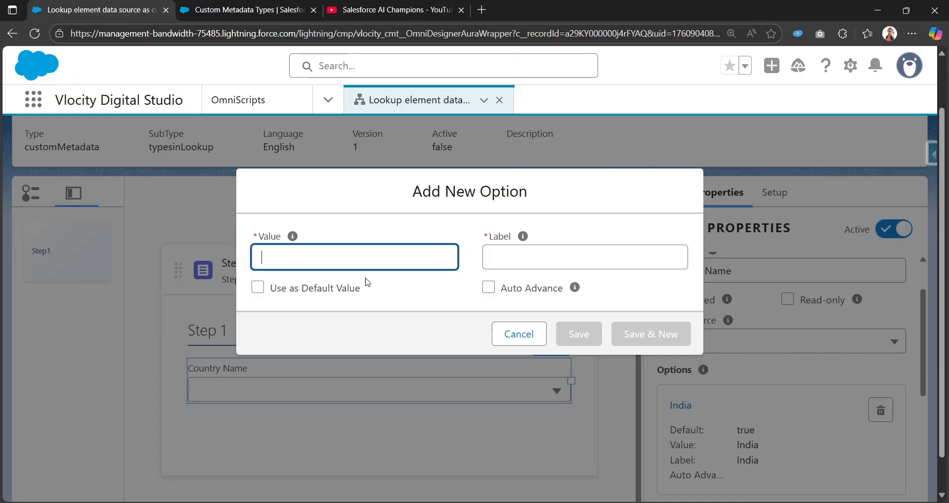
Step: Add another Country Name option with value and label United States
type("Un")
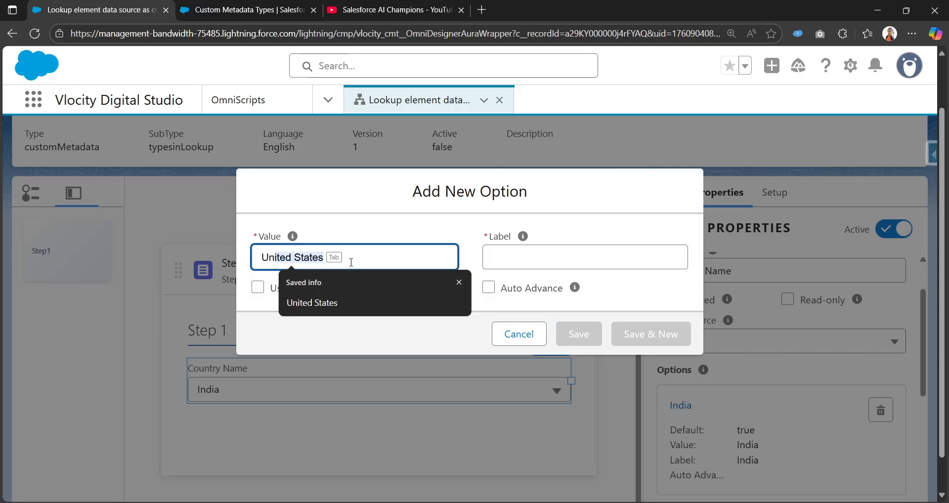
key("Tab")
key("shift+Tab")
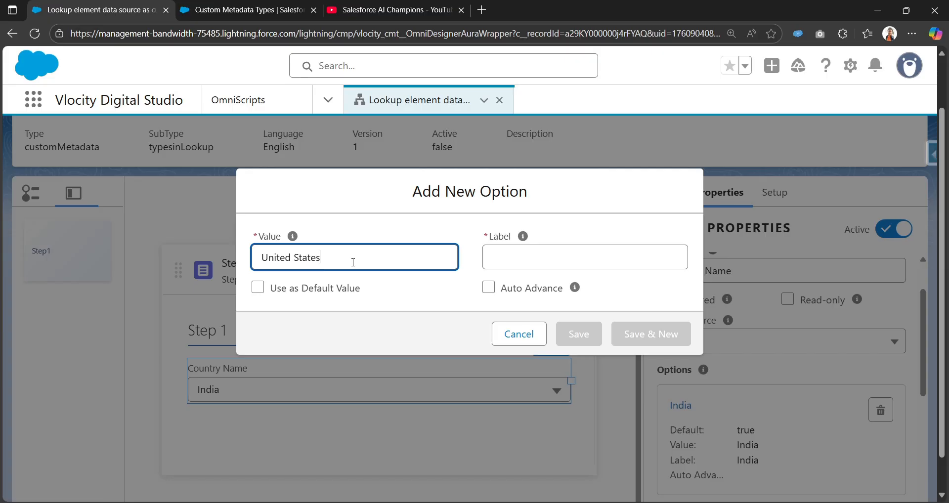
key("Tab")
key("Tab")
type("United States")
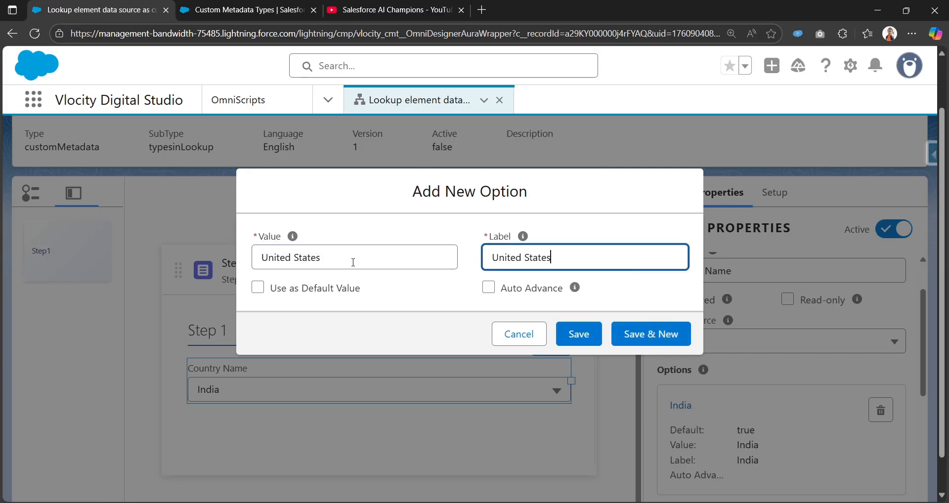
left_click(649, 334)
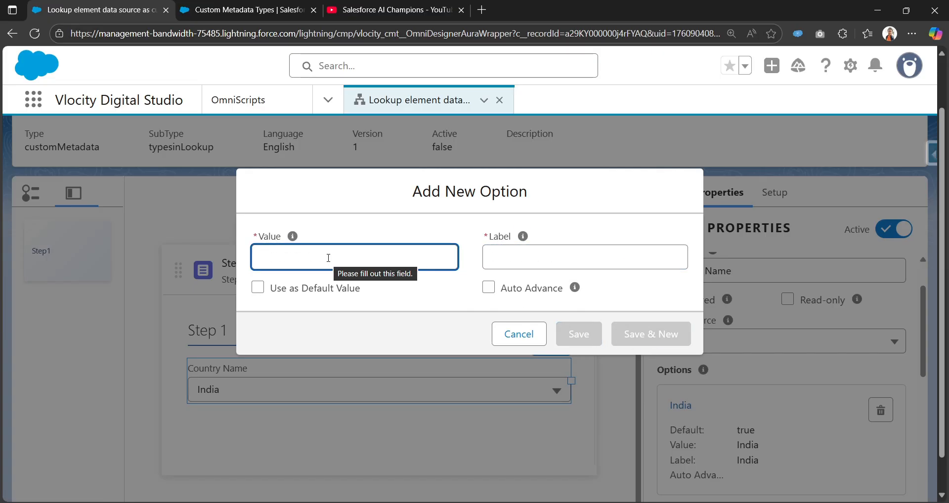
Step: Add a Country Name option with value and label Canada, and save it to finish adding options
type("Canada")
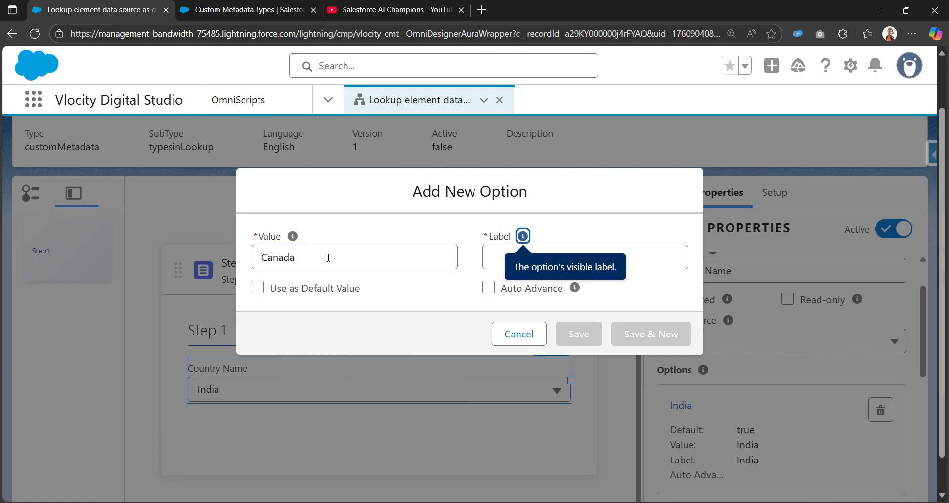
left_click(523, 257)
left_click(242, 10)
left_click(51, 5)
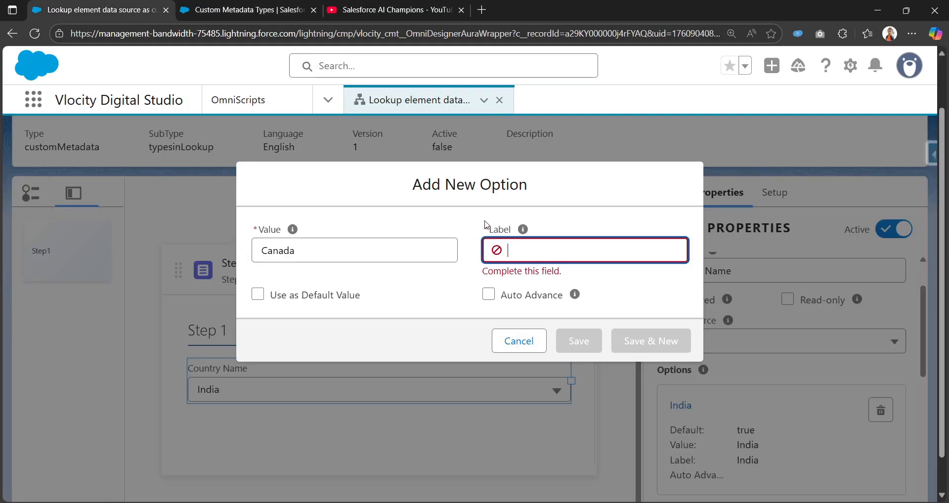
type("Ca")
type("nada")
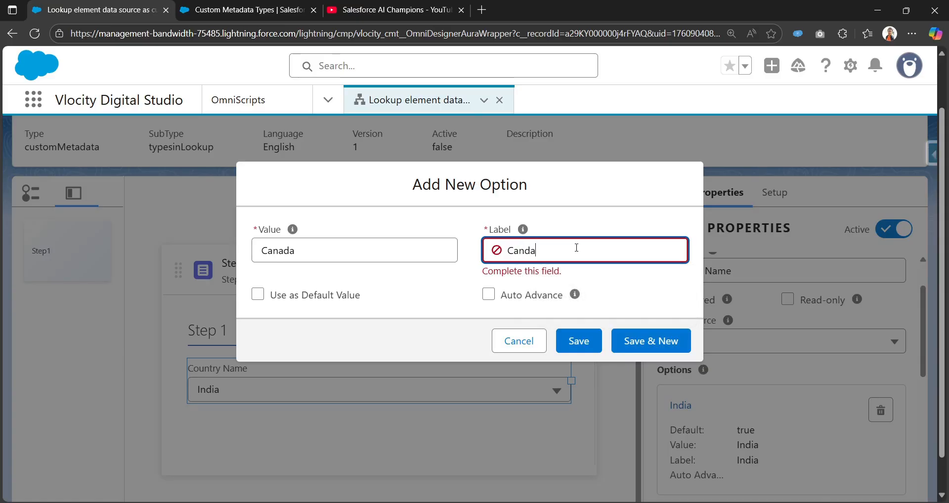
key("BackSpace")
key("BackSpace")
type("ada")
left_click(586, 347)
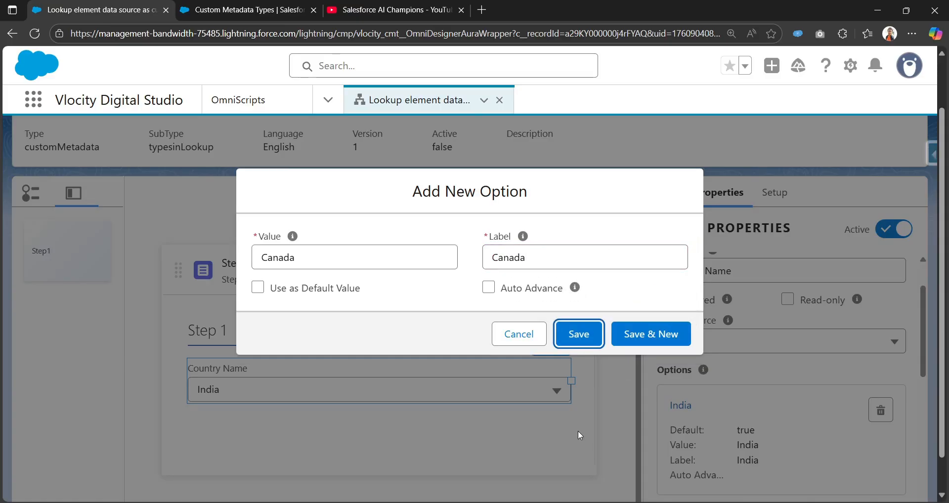
left_click(590, 341)
Step: Find the Lookup input element and add it to Step1 below the Country Name select
scroll(321, 346, "down", 1)
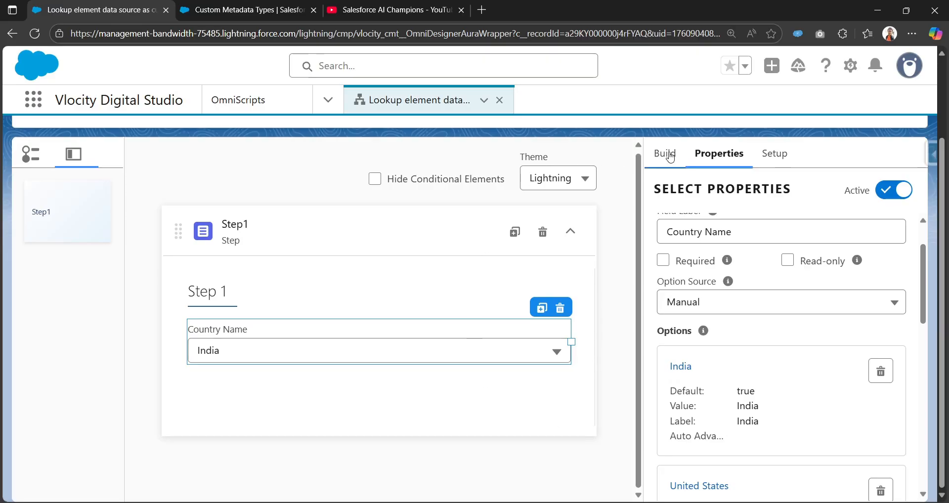
left_click(670, 157)
left_click(705, 189)
key("ctrl+a")
key("BackSpace")
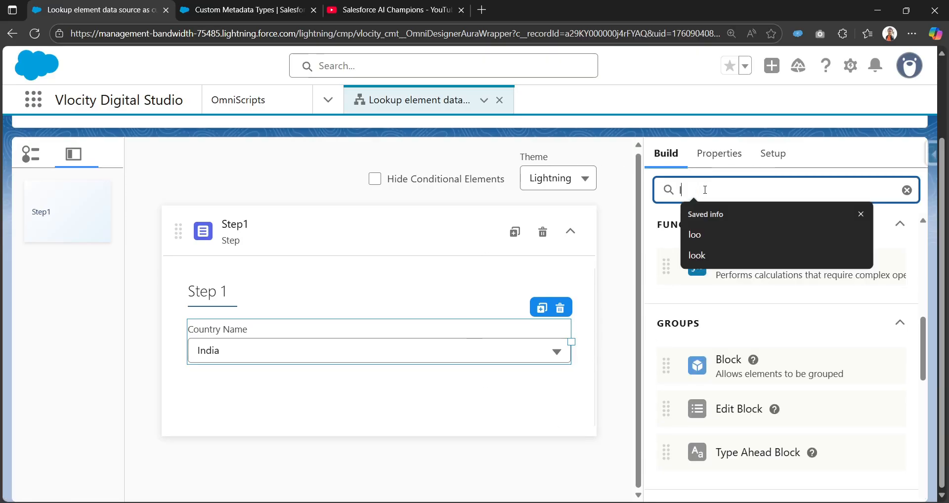
type("look")
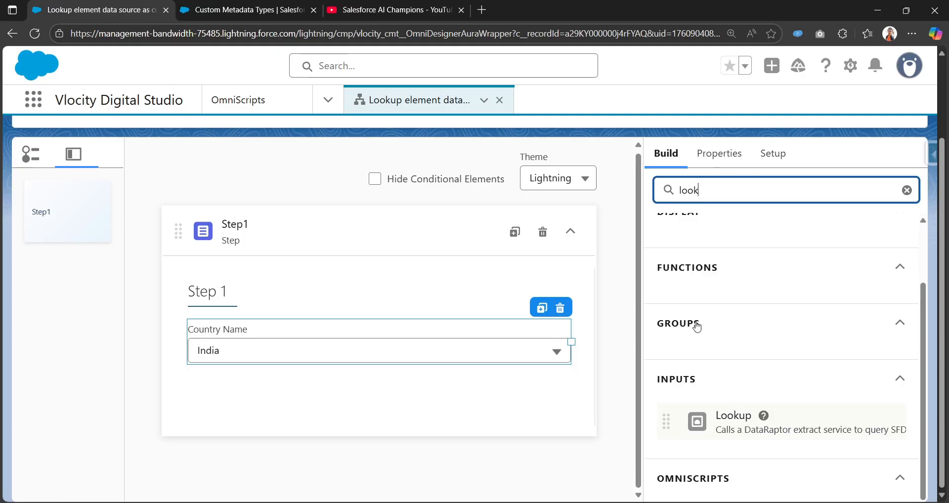
left_click_drag(727, 424, 374, 376)
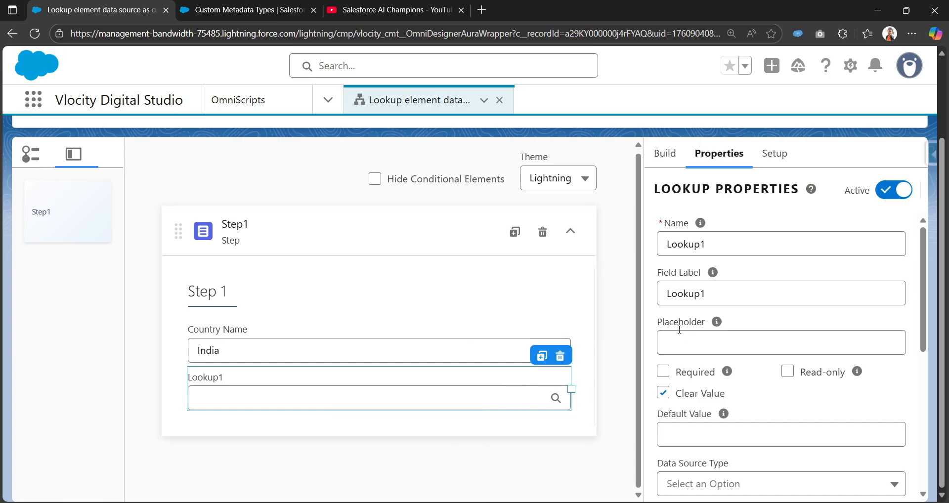
Step: Review the data source types offered for the new lookup element
scroll(682, 341, "down", 3)
left_click(712, 361)
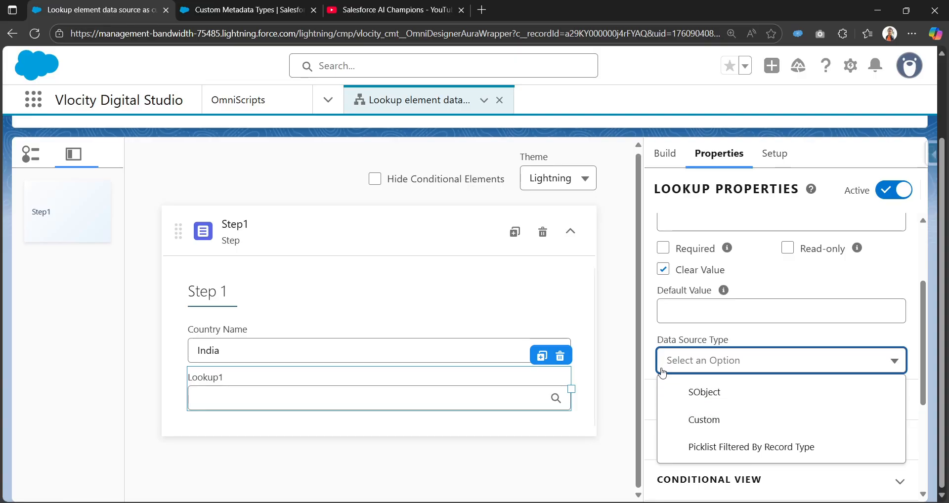
left_click(655, 302)
left_click(687, 362)
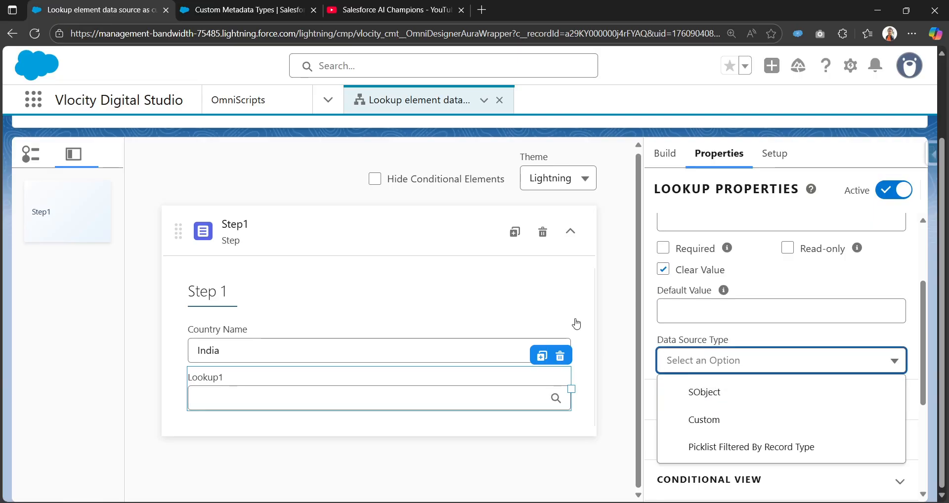
Step: Switch to the Custom Metadata Types setup page, return to the Tax Rule detail page, and examine its API name
key("ctrl+Tab")
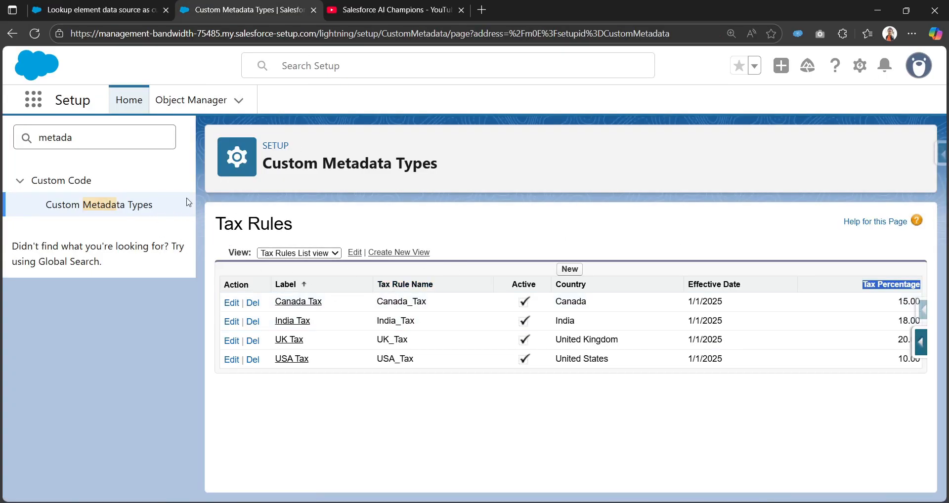
left_click(11, 33)
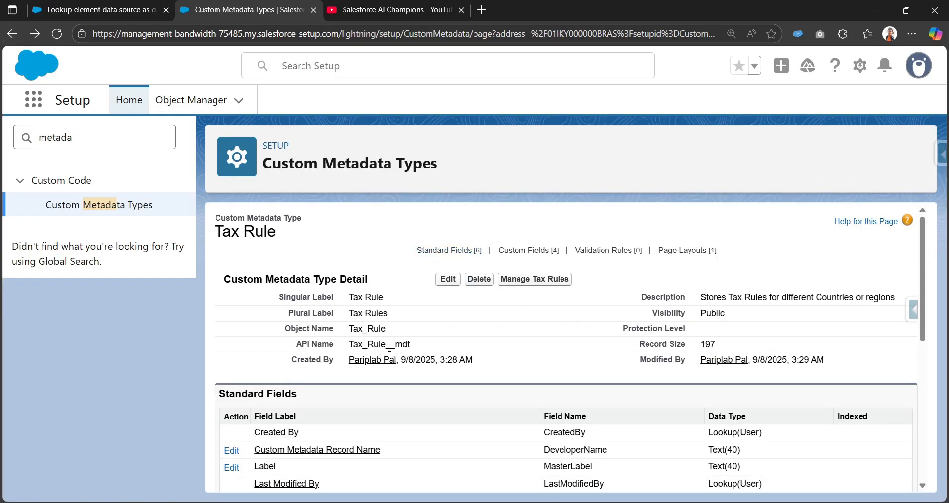
left_click_drag(389, 346, 413, 349)
left_click_drag(350, 346, 420, 349)
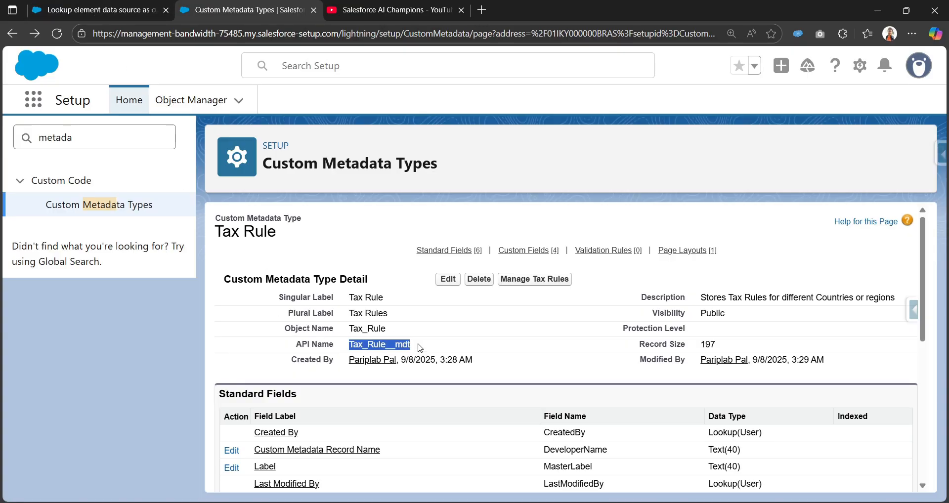
Step: Return to the OmniScript designer and set both the lookup element's name and field label to Taxpercentage
left_click(99, 10)
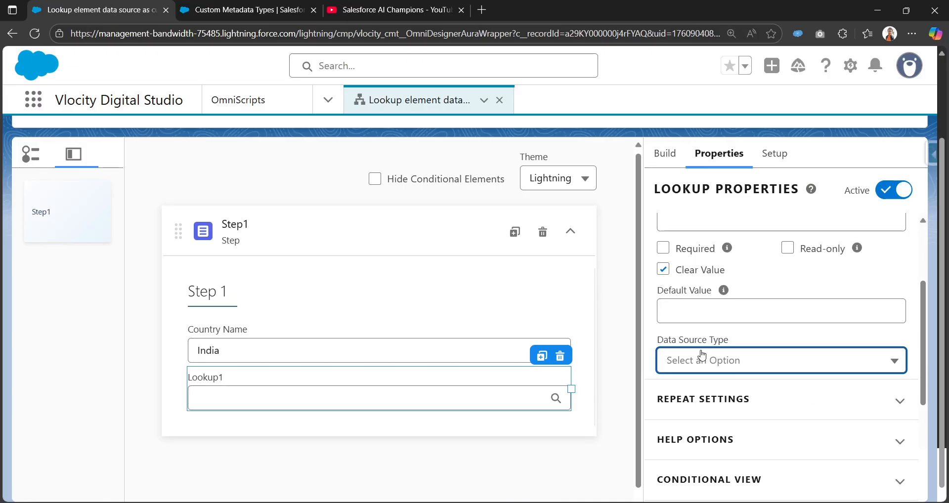
scroll(702, 355, "up", 3)
double_click(713, 242)
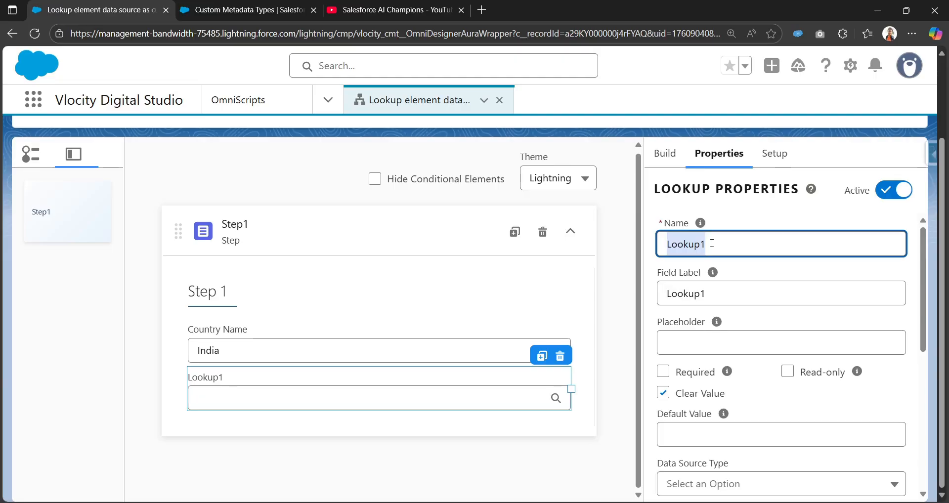
type("Tax")
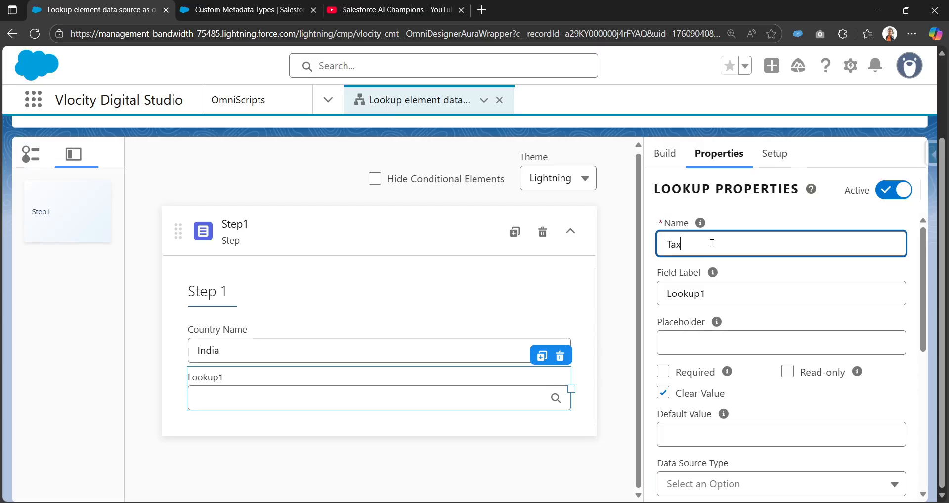
type("percentage")
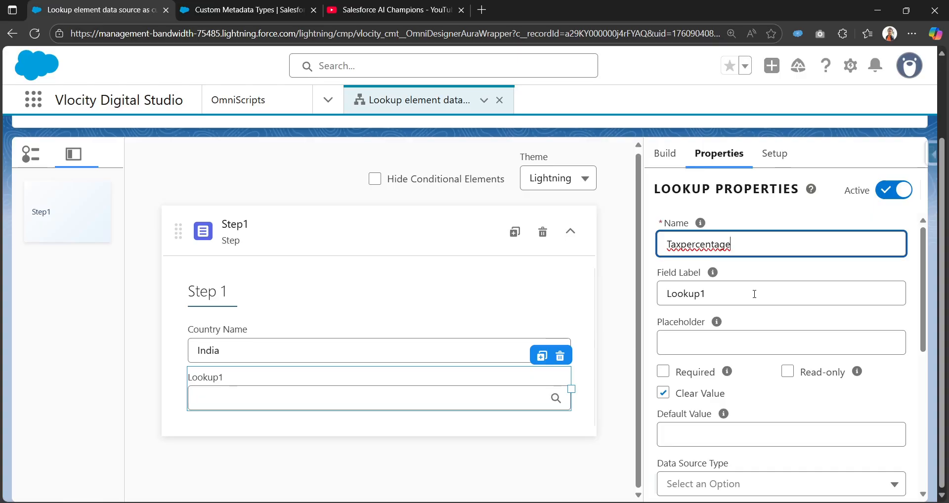
key("Tab")
double_click(761, 246)
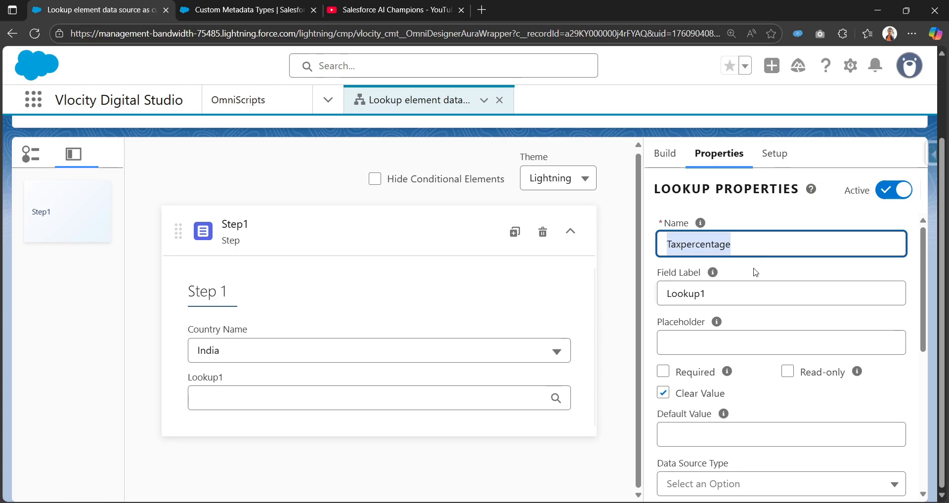
key("ctrl+c")
key("Tab")
key("ctrl+v")
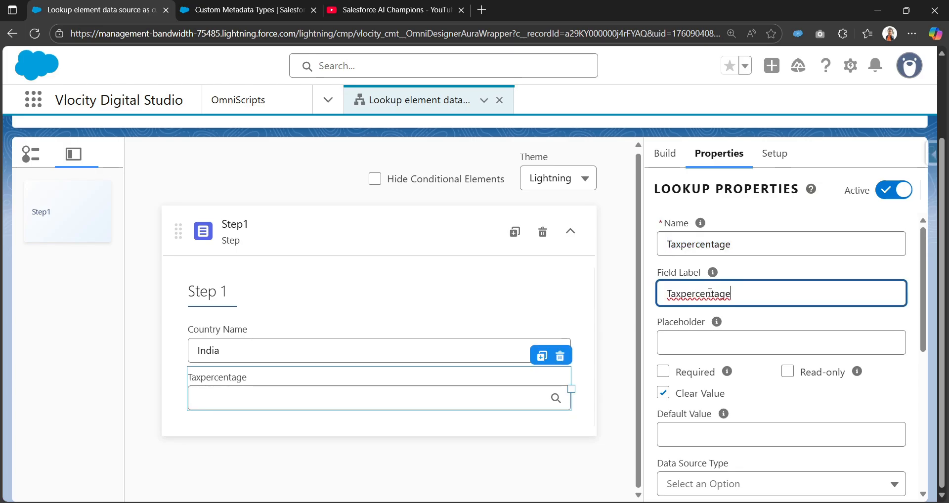
Step: Change the lookup element's field label to Tax Percentage
left_click(681, 292)
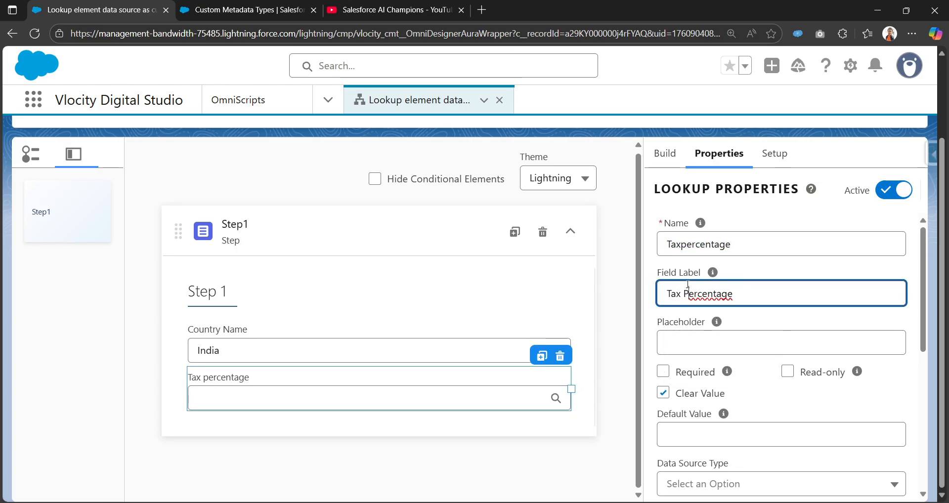
key("Delete")
type("P")
left_click(791, 403)
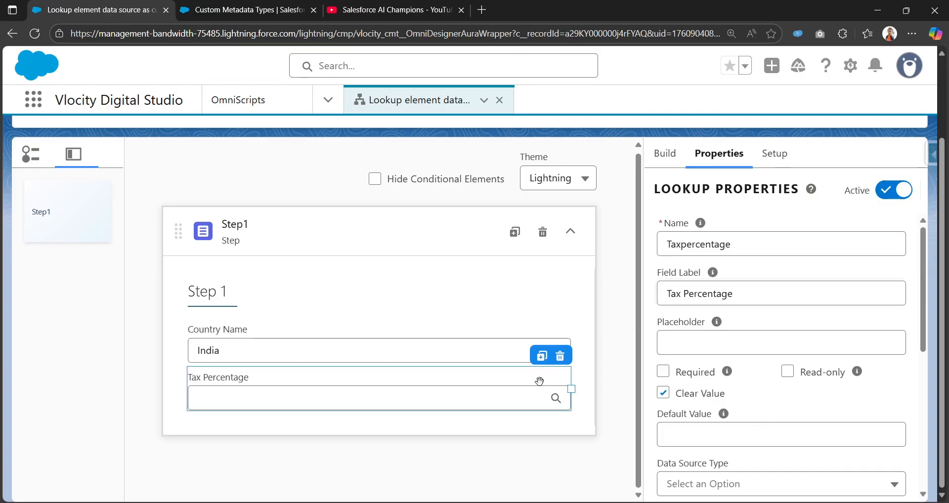
Step: Make the Country Name select element required
left_click(448, 330)
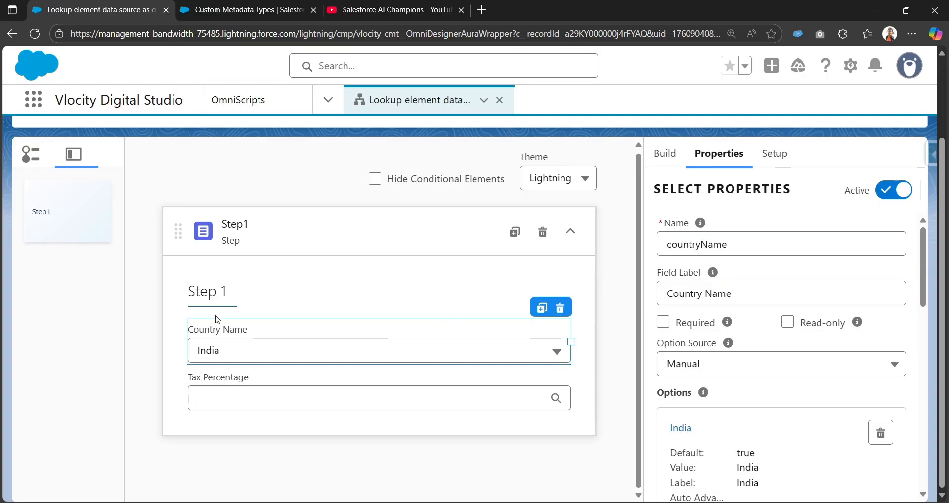
left_click(664, 322)
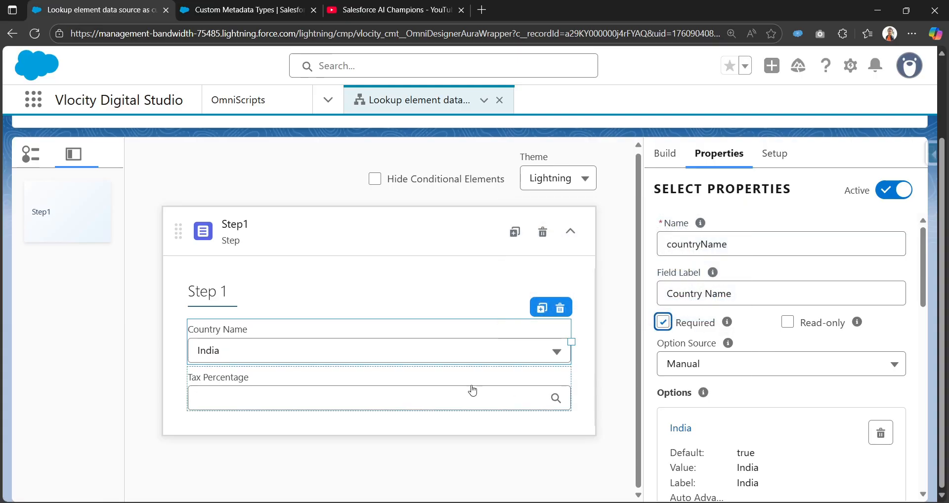
Step: Set the Tax Percentage lookup's data source type to SObject
left_click(363, 381)
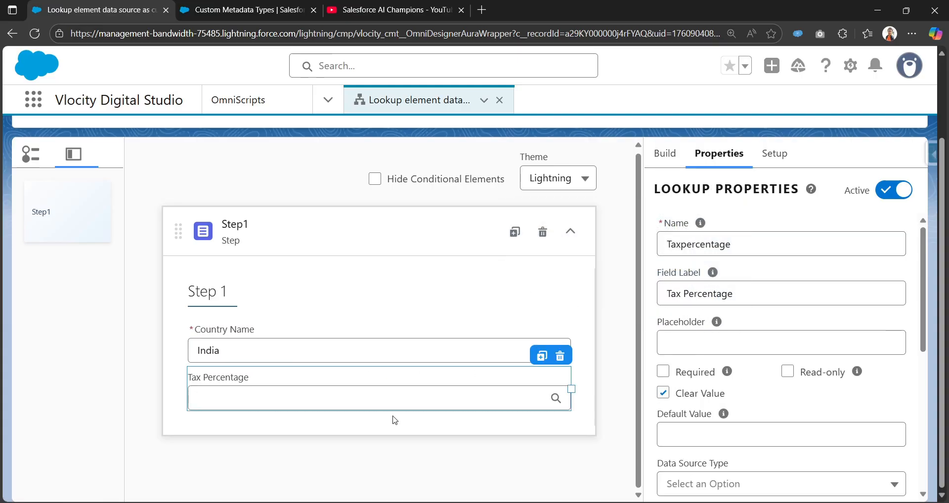
scroll(692, 372, "down", 3)
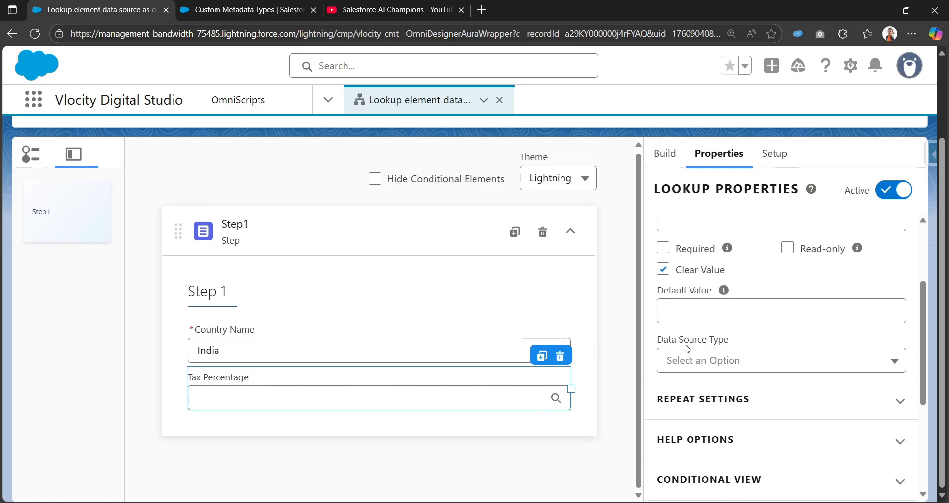
left_click(717, 357)
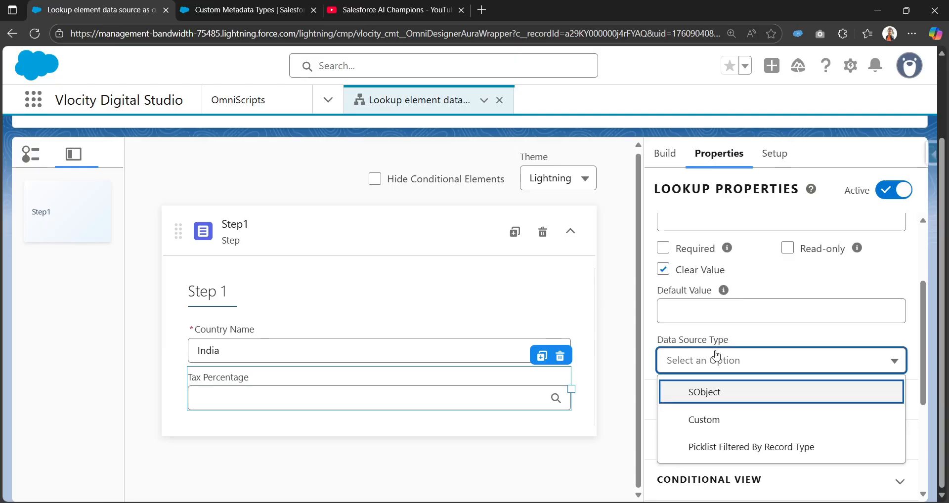
left_click(701, 393)
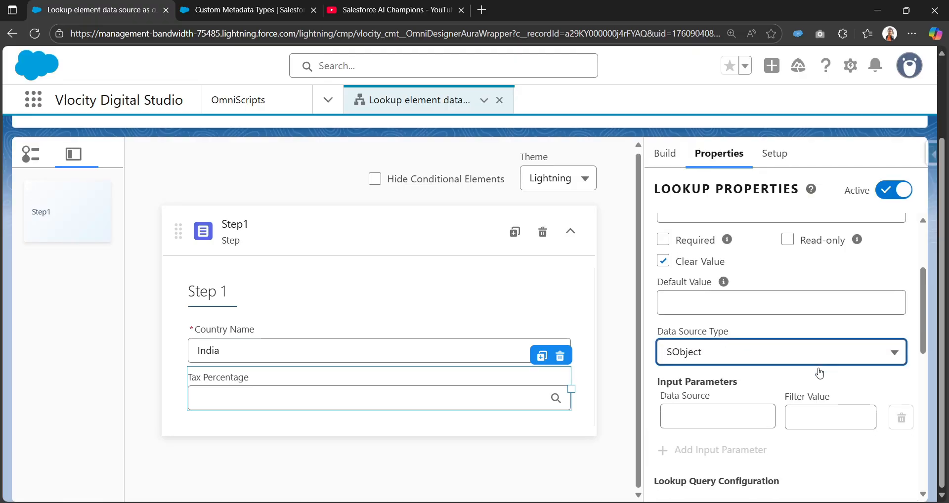
Step: Define the lookup's input parameter with countryName as the data source and conty as the filter value
scroll(742, 341, "down", 3)
left_click(672, 302)
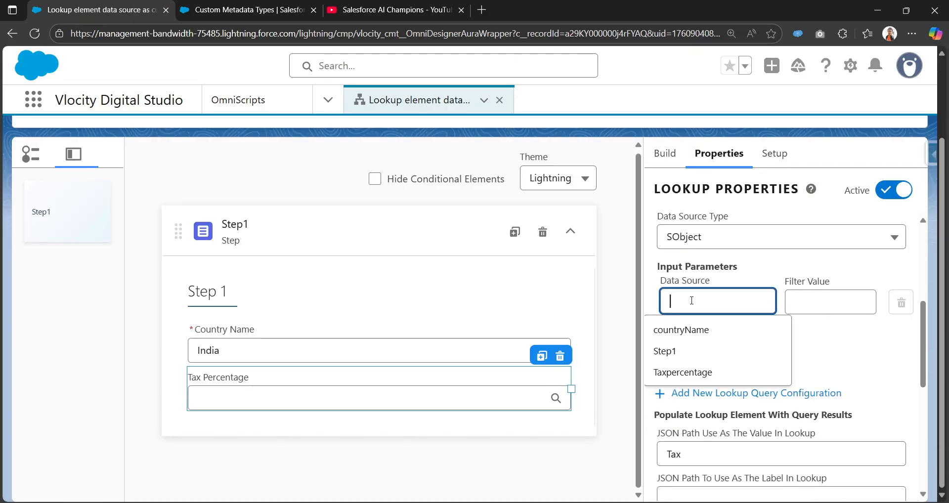
left_click(663, 270)
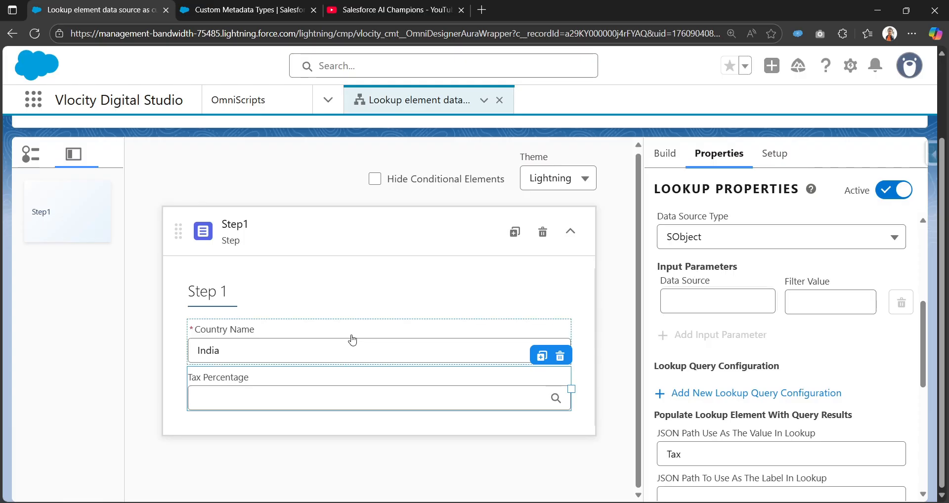
left_click(698, 296)
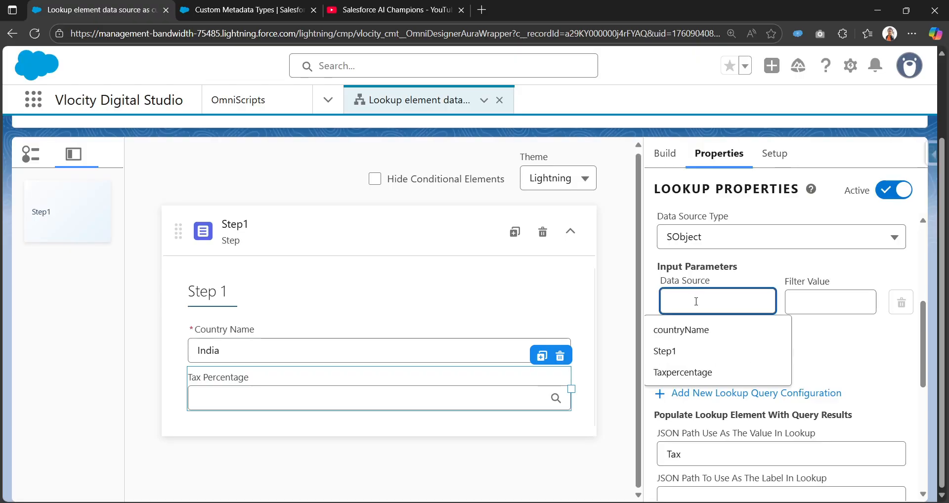
left_click(690, 330)
left_click(807, 297)
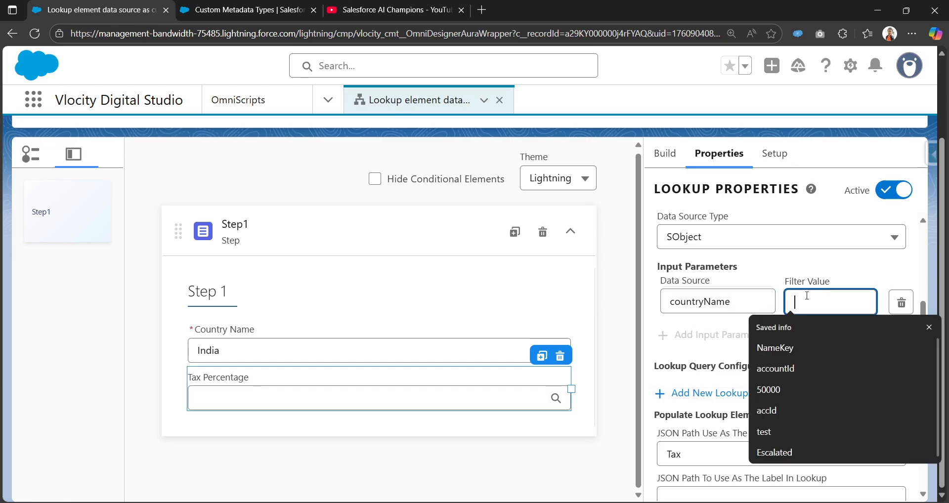
type("contr")
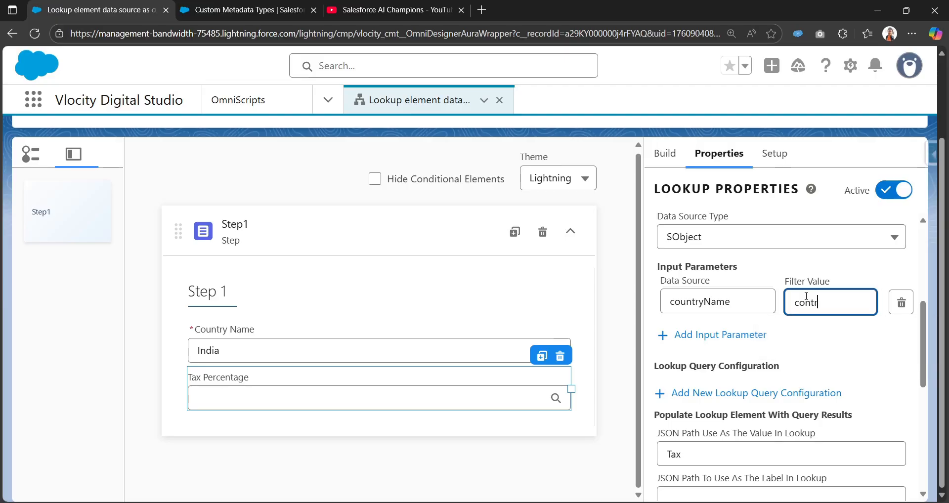
type("y")
key("BackSpace")
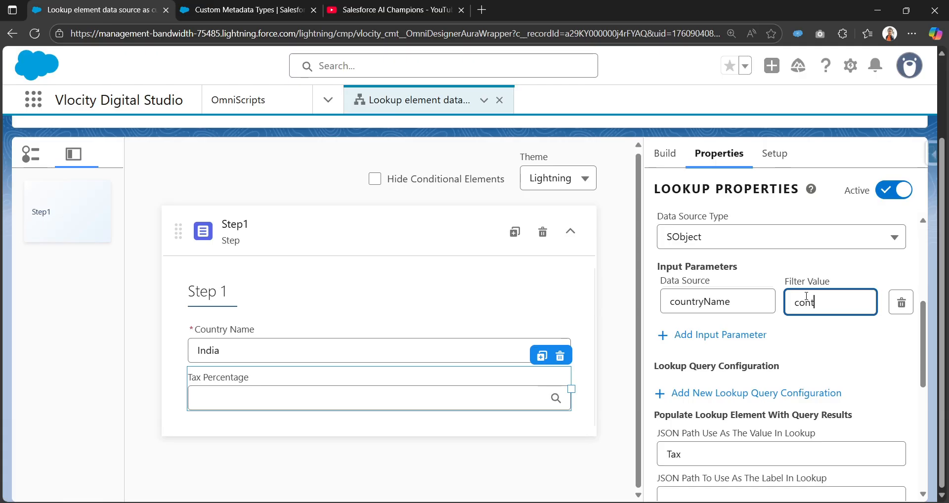
type("y")
double_click(828, 294)
left_click(831, 334)
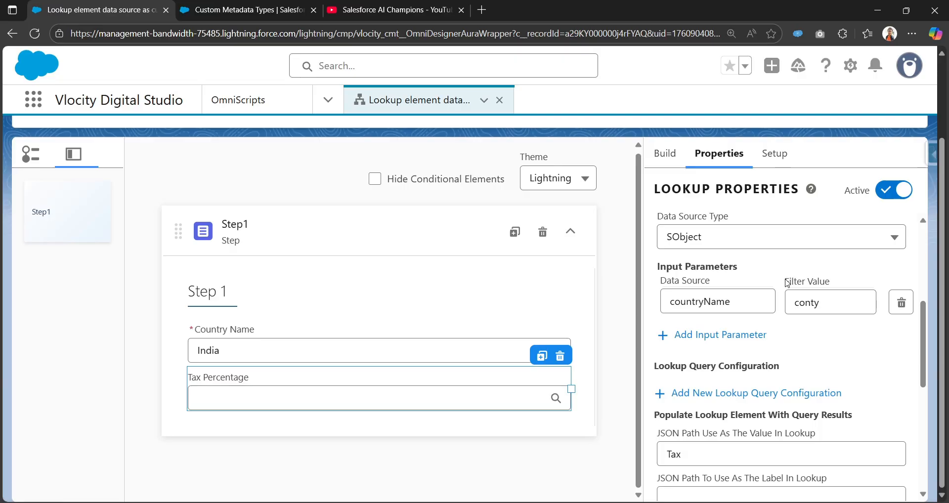
Step: Copy the input parameter's filter value and start a new lookup query configuration with lookup order 1
double_click(860, 309)
key("ctrl+c")
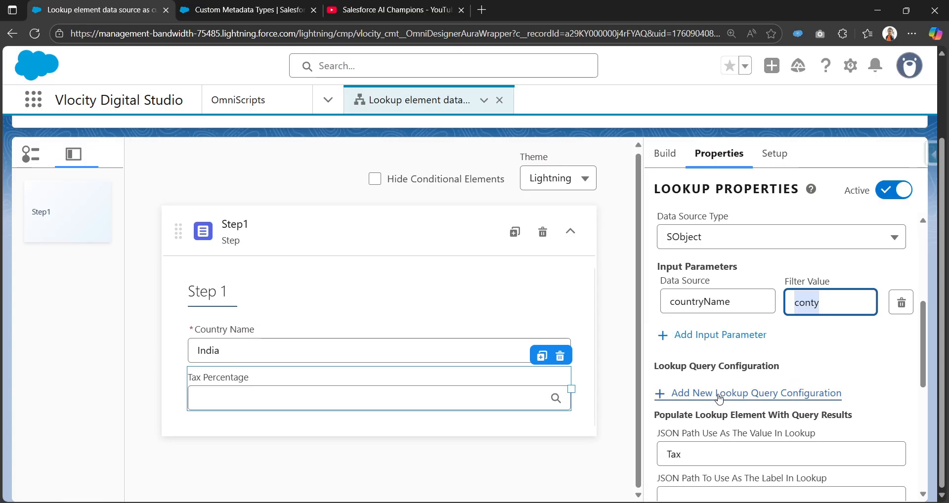
left_click(804, 400)
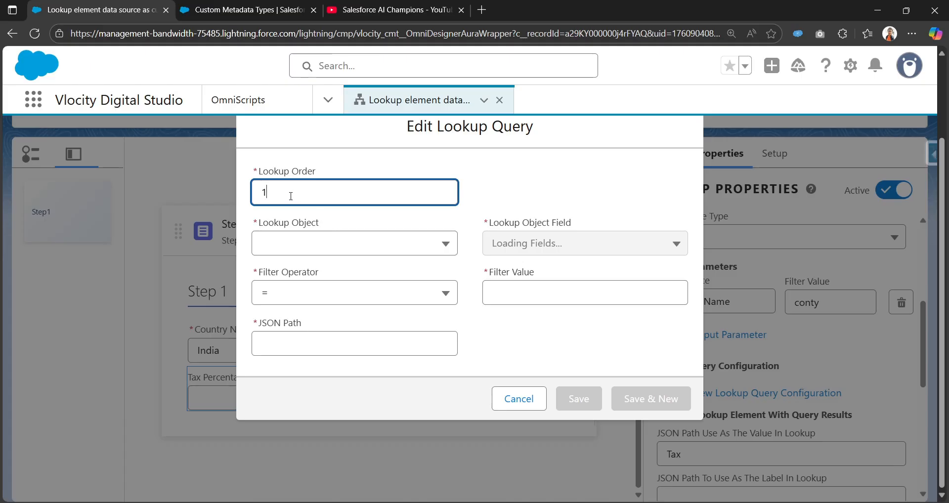
Step: Find the Tax_Rule__mdt custom metadata type among the available objects and set it as the query's lookup object
left_click(355, 244)
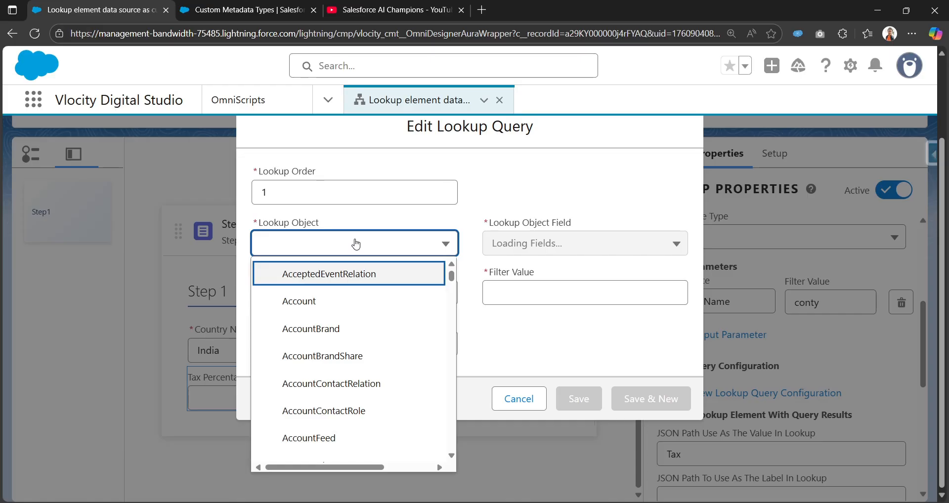
key("t")
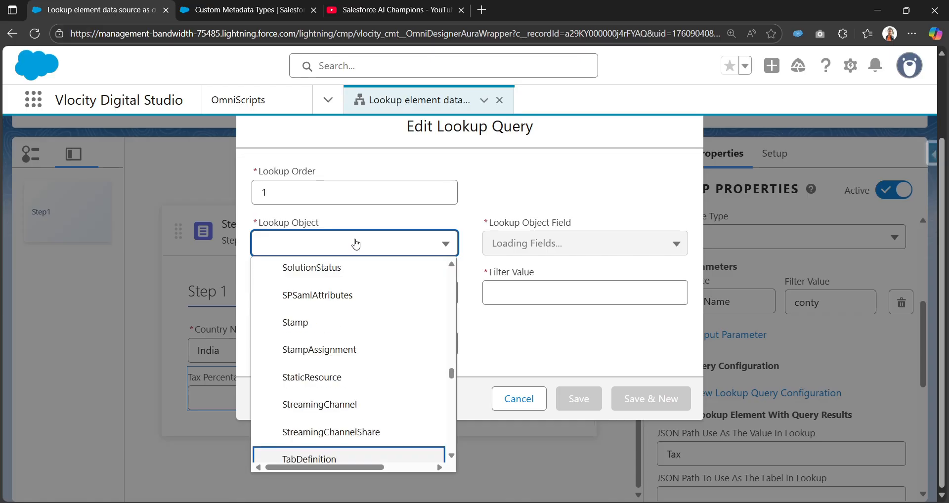
key("a")
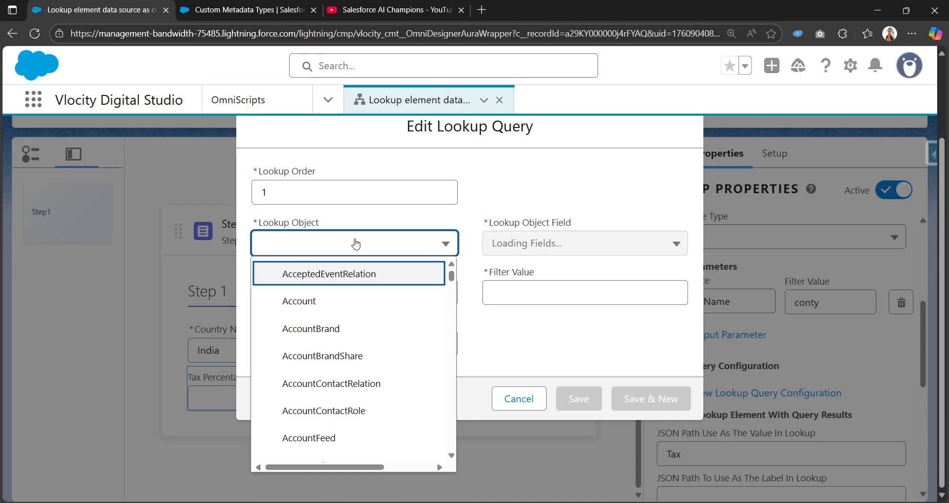
left_click(356, 244)
left_click(356, 244)
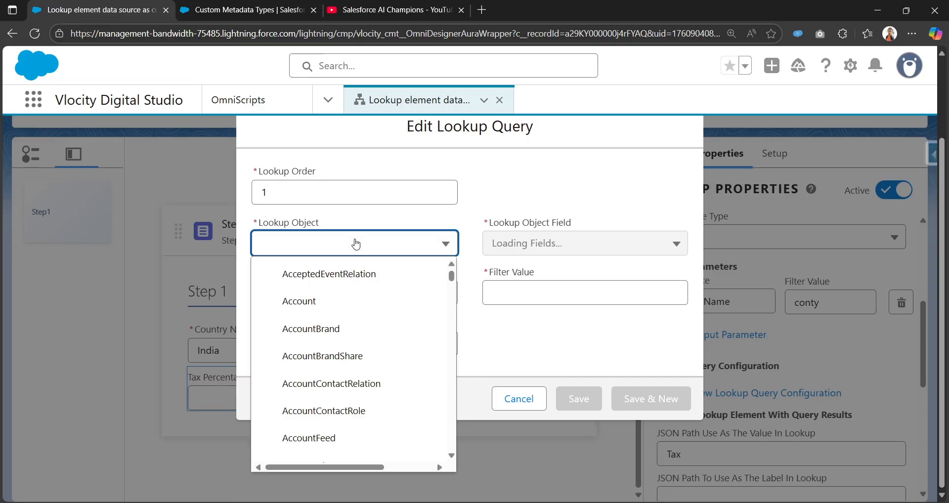
scroll(361, 369, "down", 15)
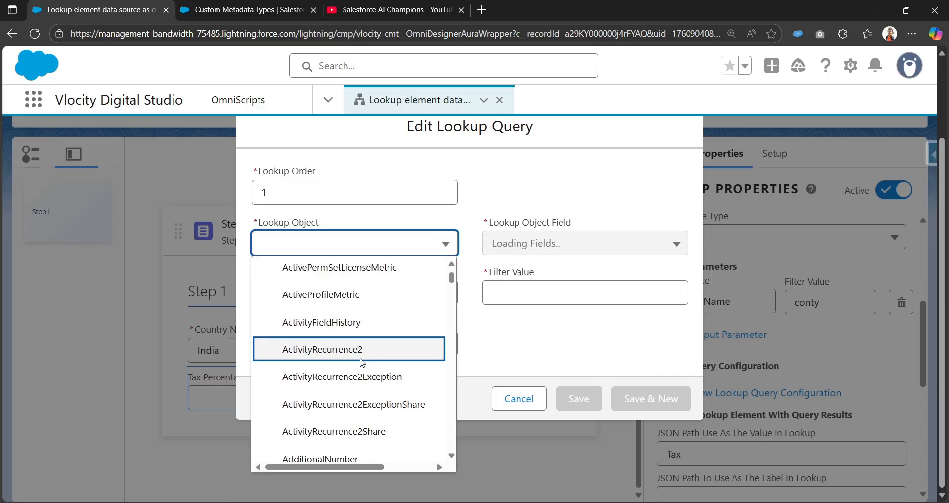
left_click(369, 249)
left_click(370, 249)
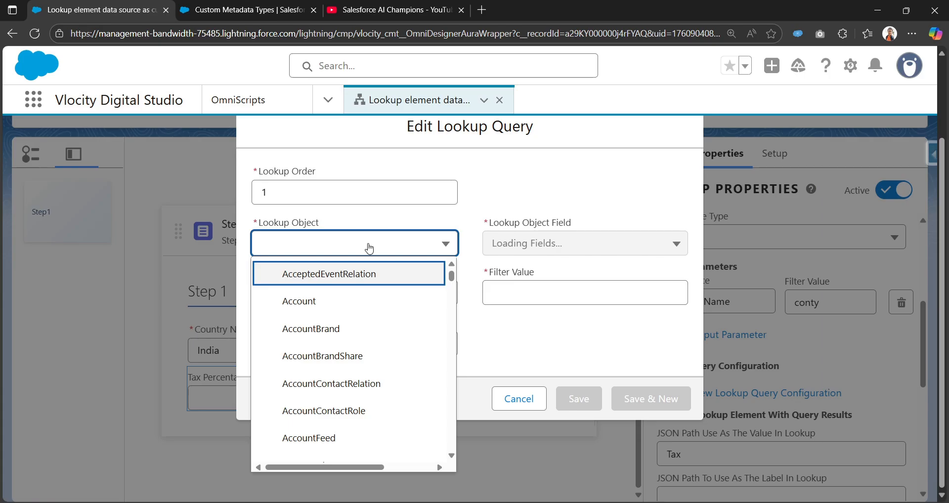
type("tax")
scroll(313, 326, "down", 1)
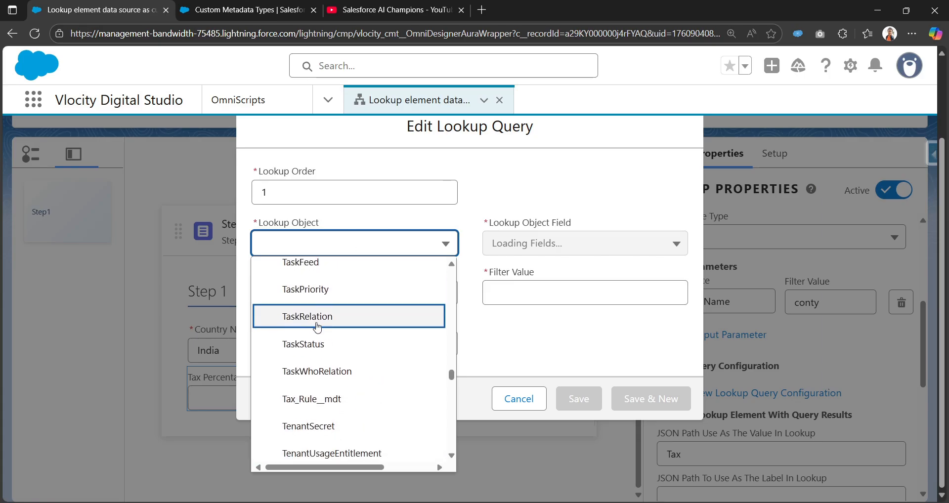
left_click(342, 398)
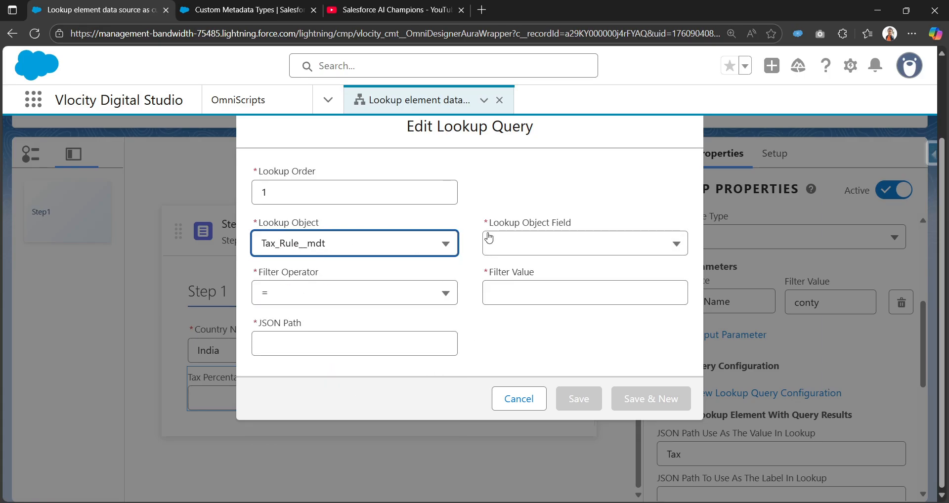
Step: Set the query's lookup object field to Country__c and paste conty as its filter value
left_click(552, 252)
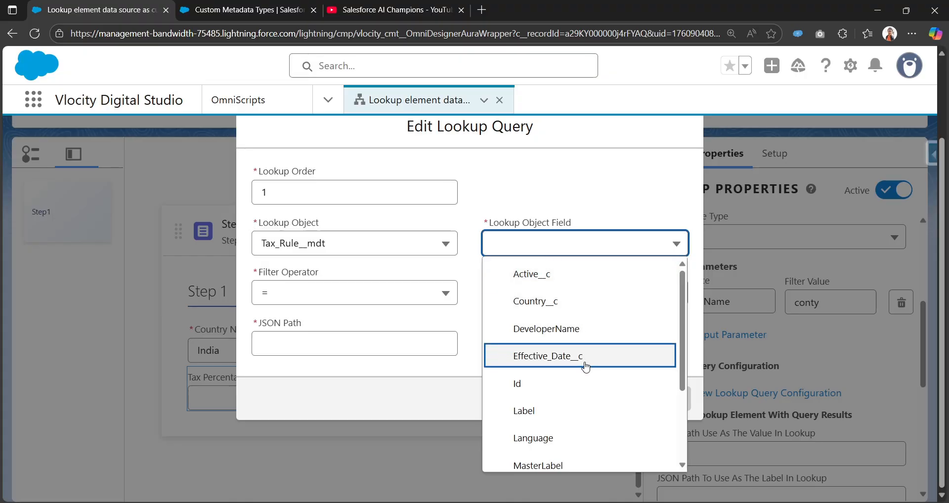
scroll(585, 366, "down", 1)
scroll(586, 373, "up", 1)
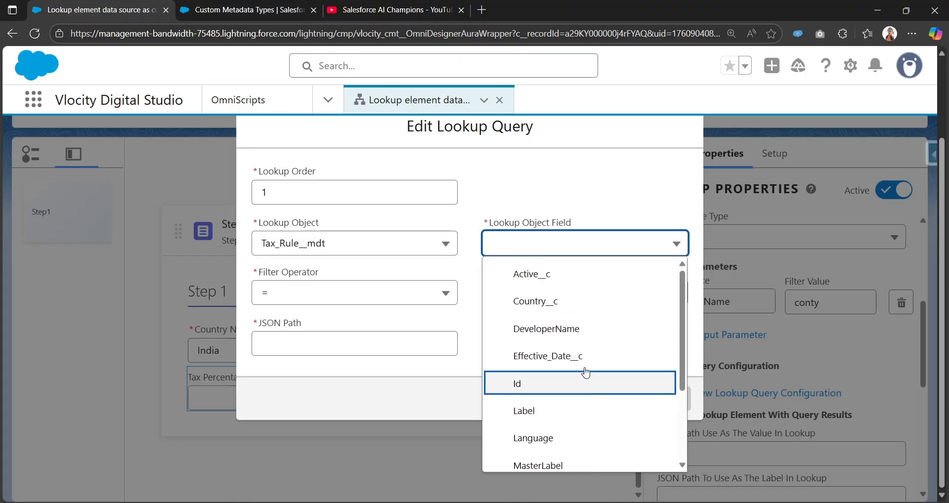
left_click(561, 304)
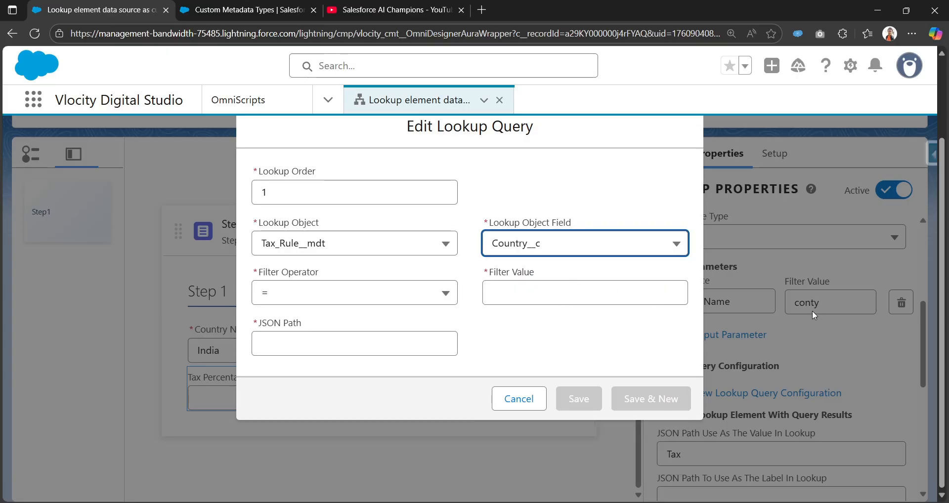
left_click(590, 294)
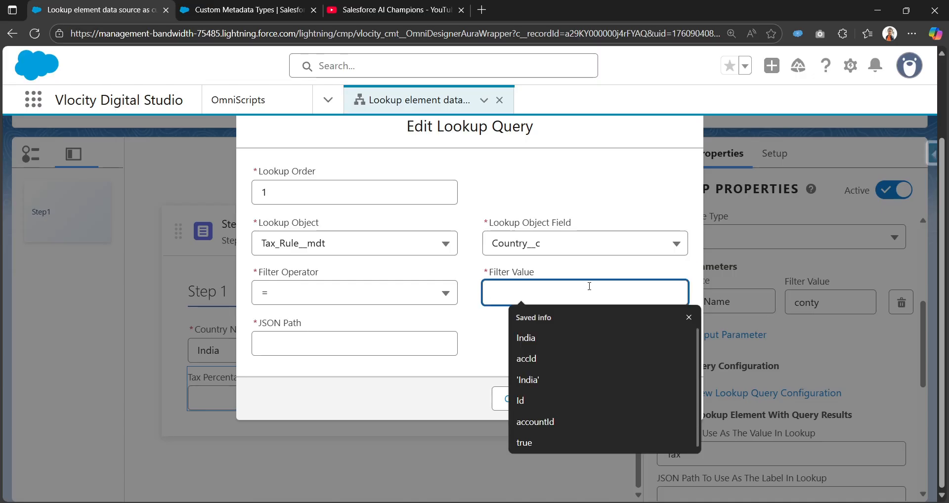
key("ctrl+v")
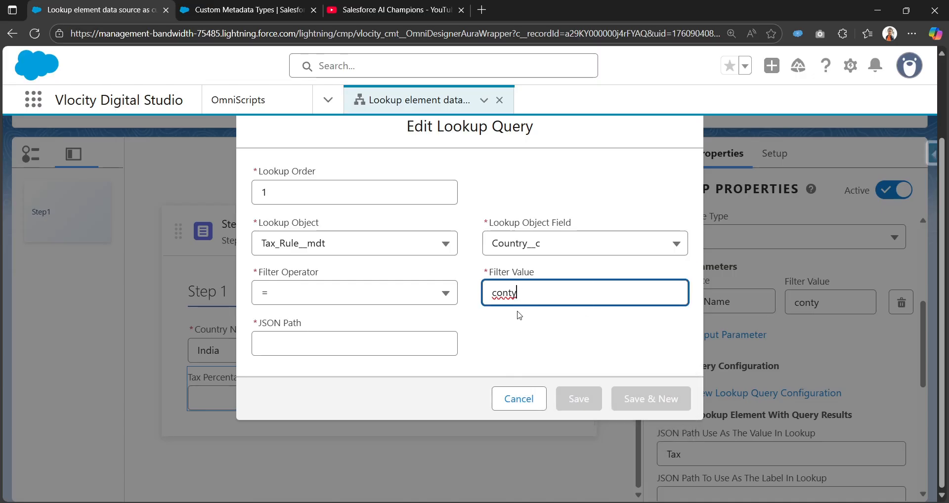
left_click(517, 312)
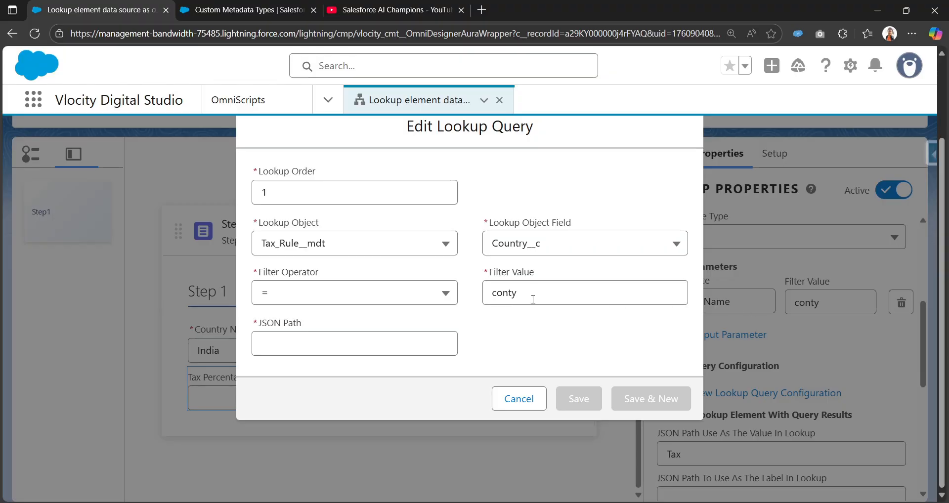
Step: Set the lookup query's JSON path to TaxMetadata and copy that path
left_click(321, 344)
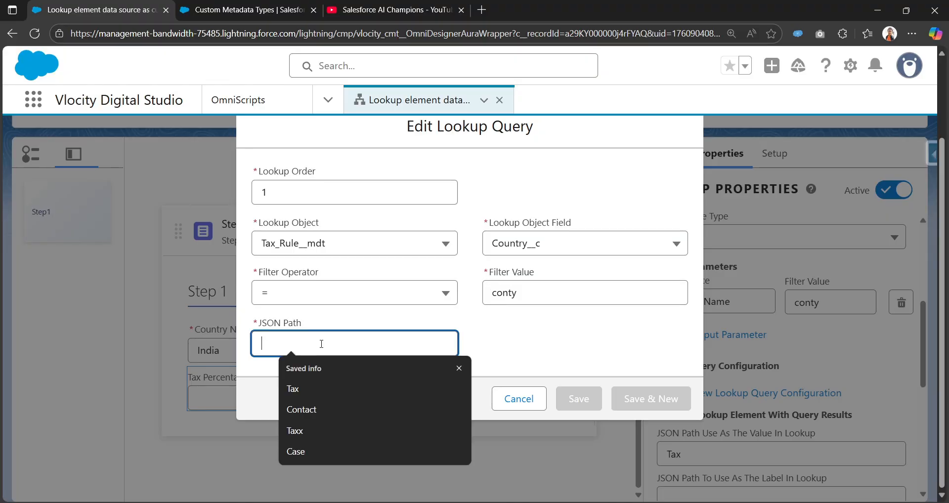
type("Tax")
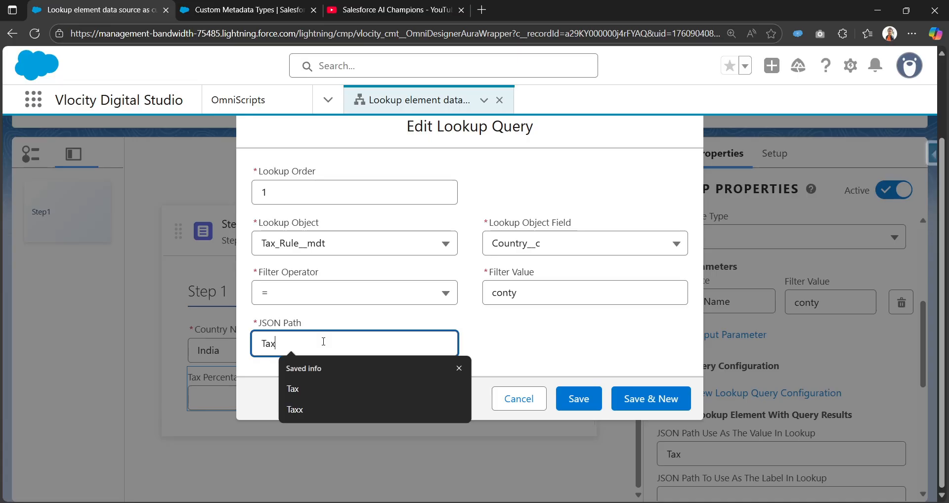
type("Metadata")
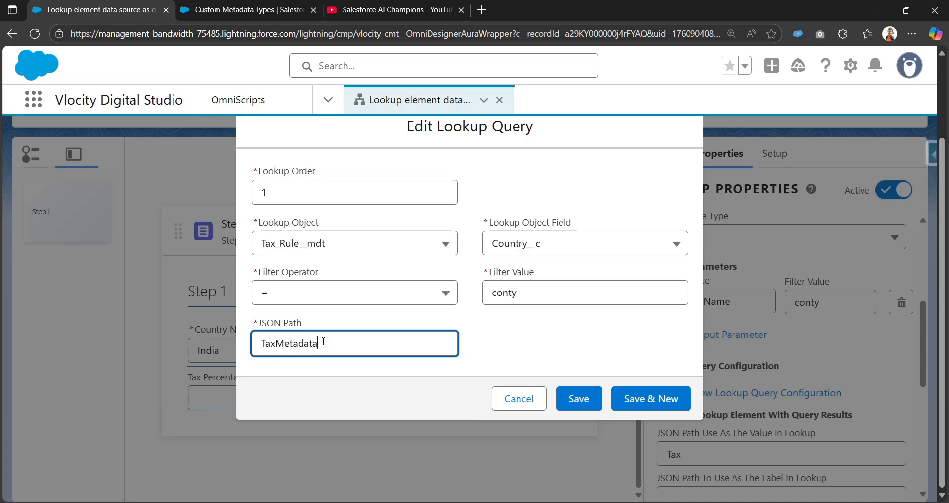
double_click(324, 342)
key("ctrl+c")
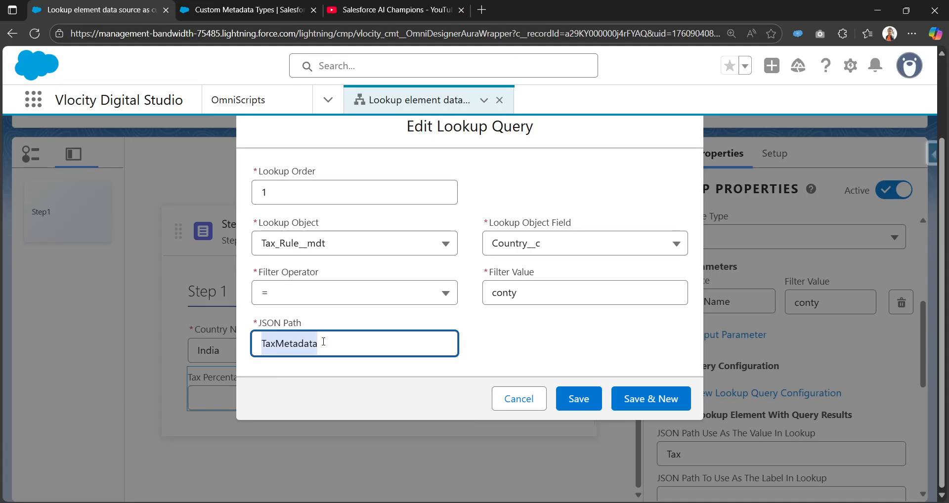
Step: Save the Tax_Rule__mdt lookup query configuration and review its summary in the lookup properties
left_click(580, 399)
scroll(801, 346, "down", 3)
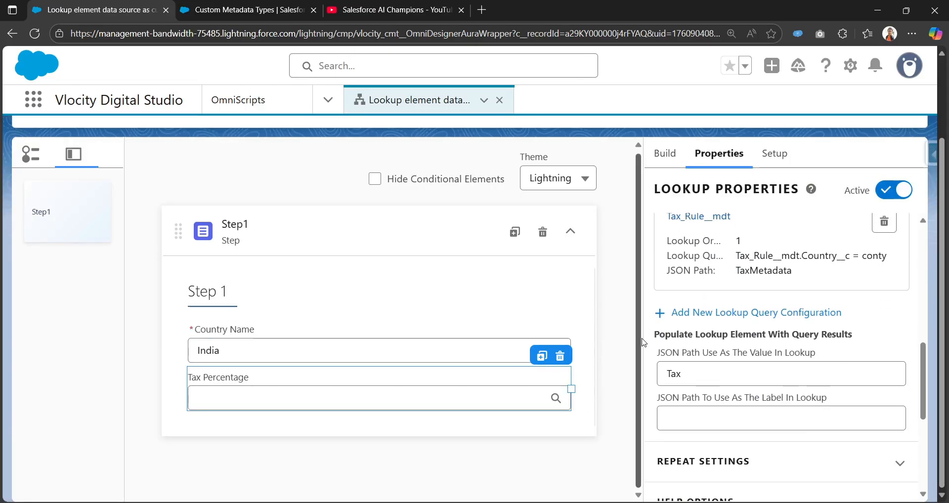
scroll(656, 332, "up", 1)
scroll(656, 332, "up", 2)
scroll(692, 366, "down", 3)
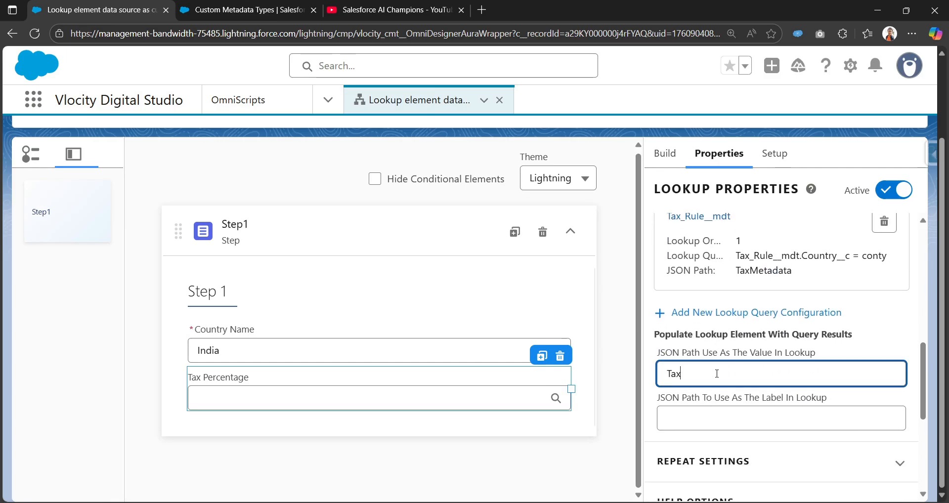
Step: Set the lookup's value JSON path to TaxMetadata:Id and paste TaxMetadata as the label JSON path
double_click(718, 375)
key("ctrl+v")
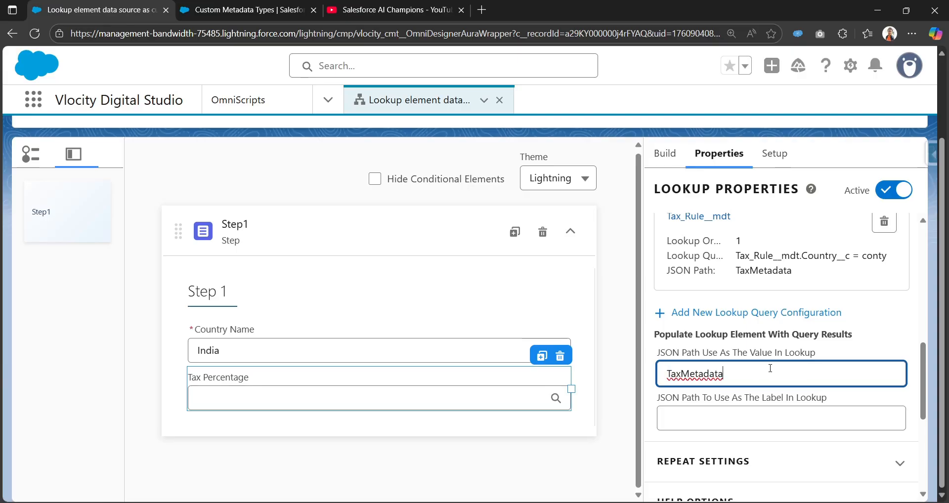
type(":Oe")
key("BackSpace")
key("BackSpace")
left_click(695, 421)
key("ctrl+v")
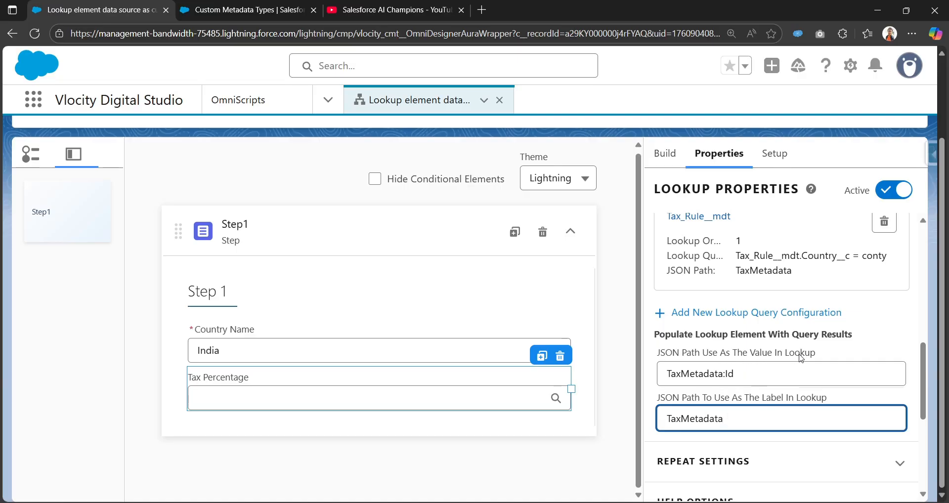
Step: Reopen the Tax_Rule__mdt lookup query to inspect its available object fields, and close it without changes
left_click(744, 374)
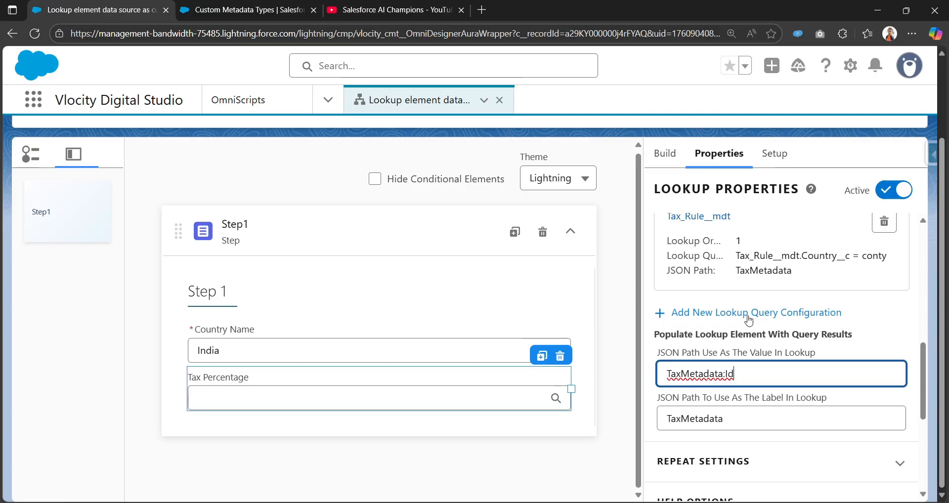
scroll(750, 307, "up", 2)
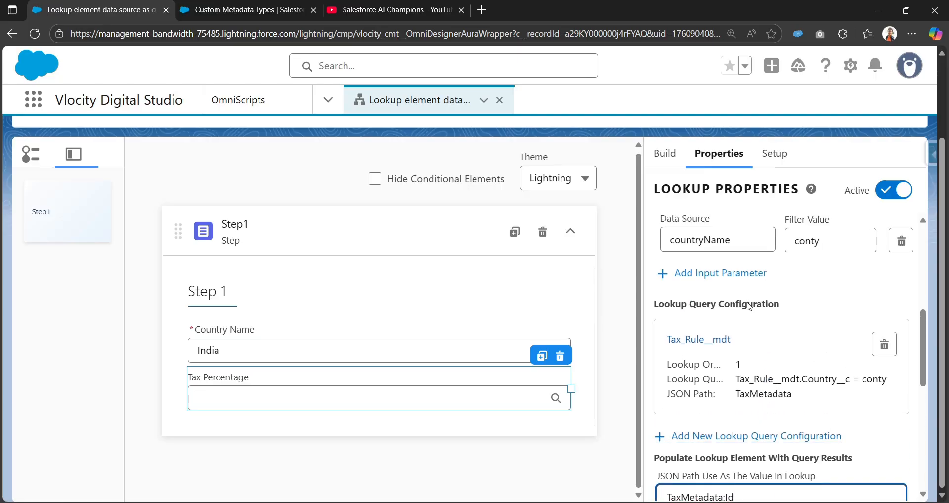
left_click(725, 343)
left_click(574, 247)
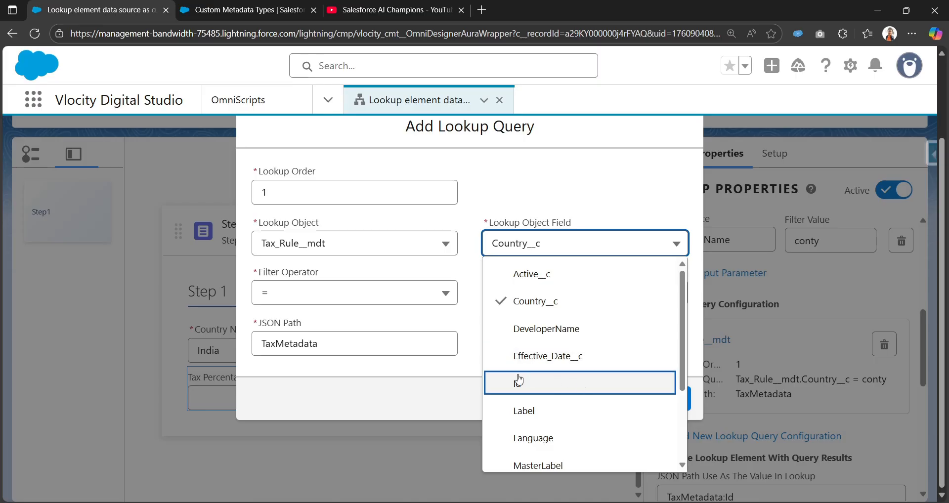
left_click(669, 193)
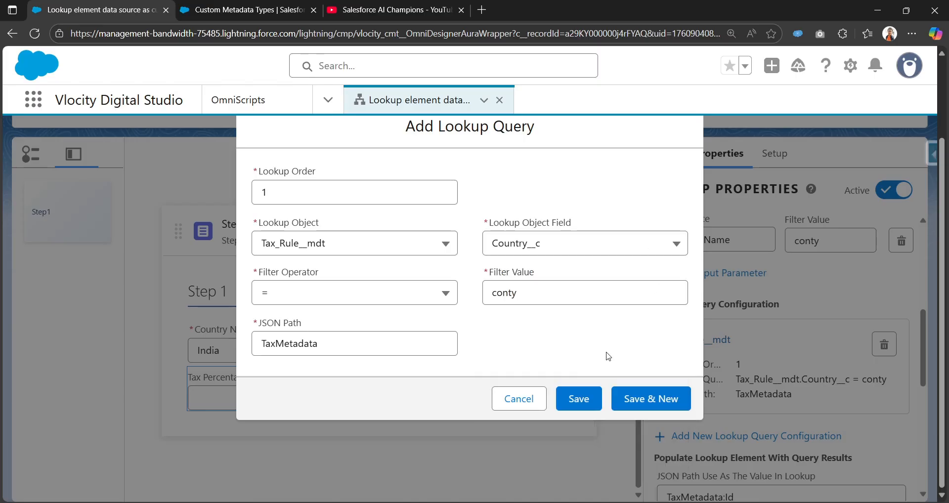
left_click(509, 401)
scroll(744, 368, "down", 3)
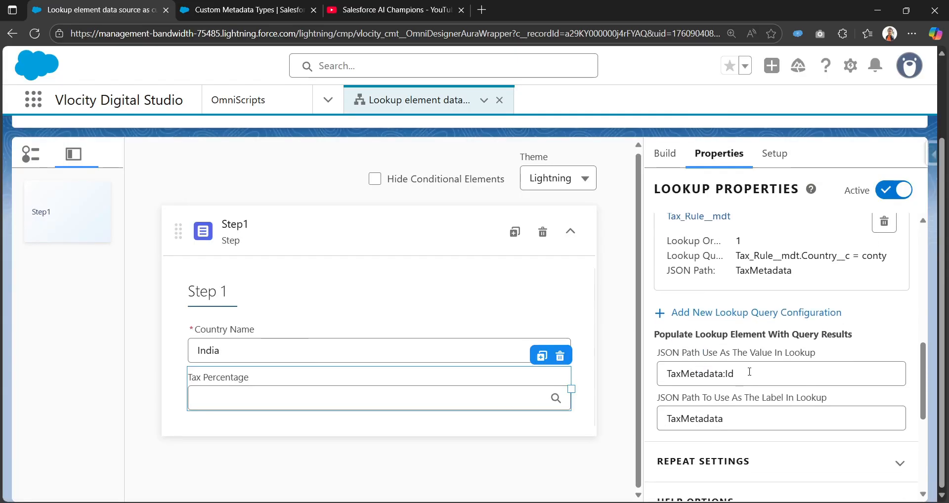
Step: Complete the lookup's label JSON path as TaxMetadata:Tax_Percentage__c
left_click(751, 373)
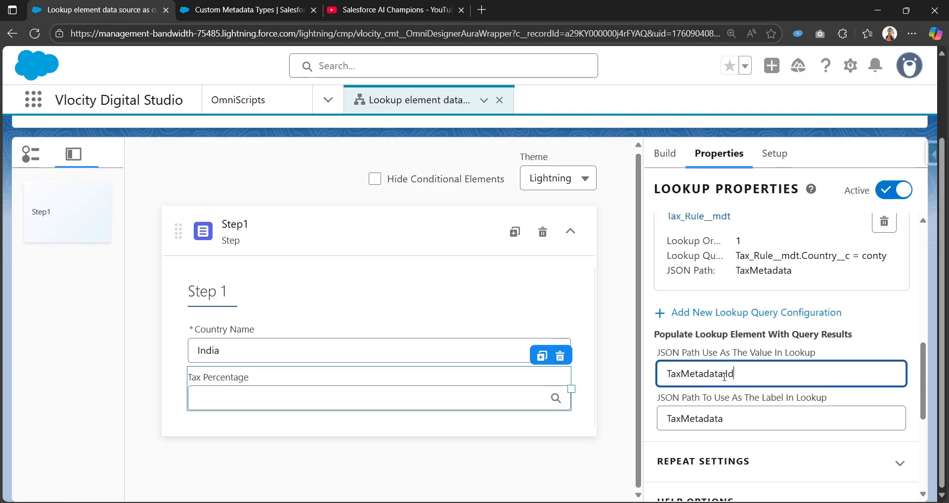
left_click(733, 422)
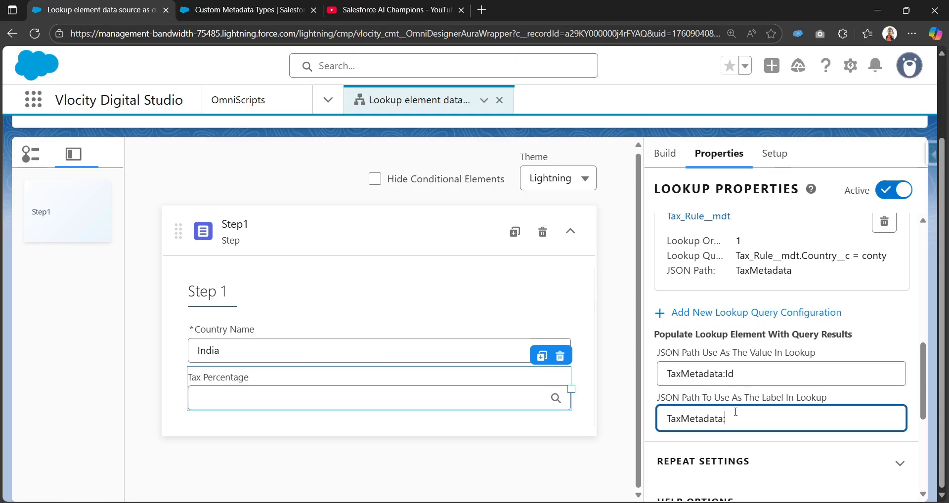
type(":Tax_Percentage__c")
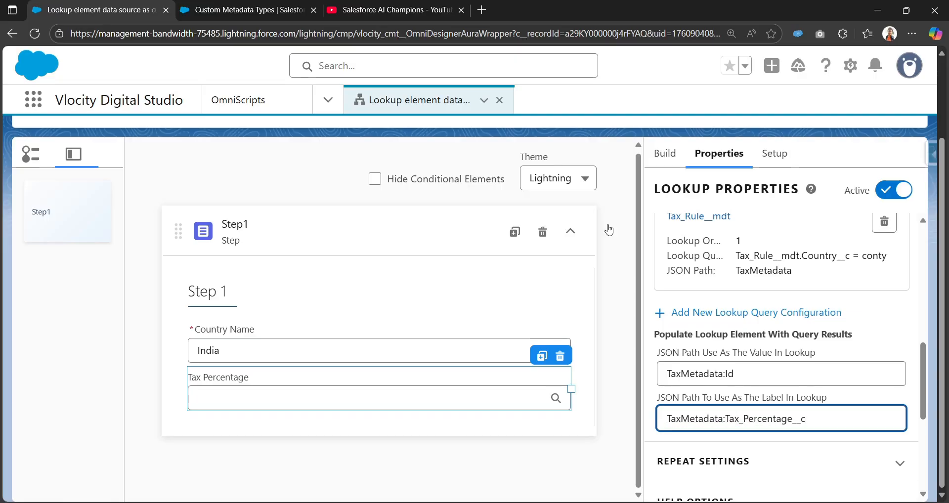
Step: Copy the Tax Percentage field's API name from the custom metadata type and paste it into the lookup's label JSON path after TaxMetadata:
left_click(242, 10)
scroll(333, 370, "down", 8)
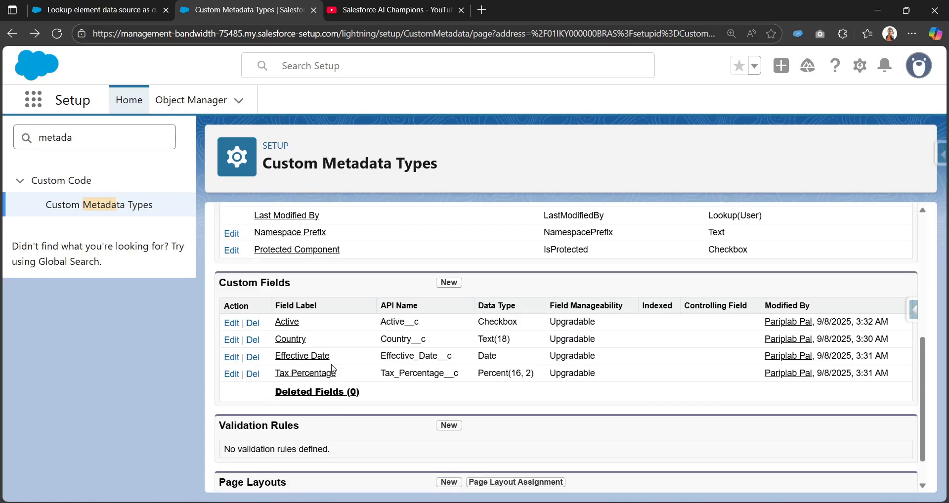
scroll(333, 370, "down", 1)
left_click_drag(381, 333, 470, 339)
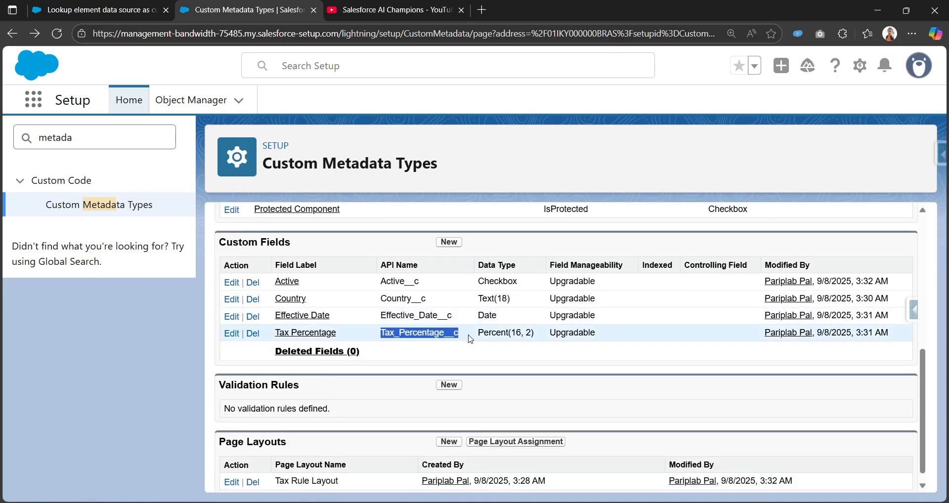
right_click(411, 336)
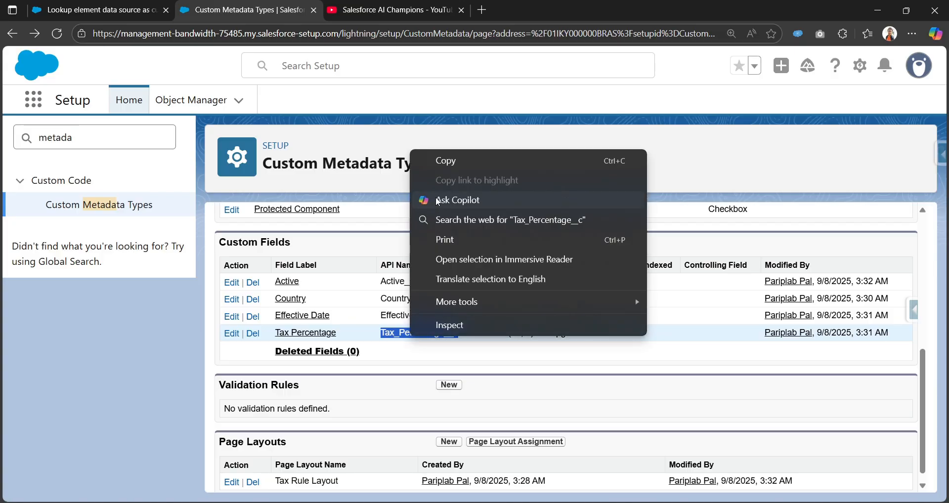
left_click(442, 165)
left_click(93, 10)
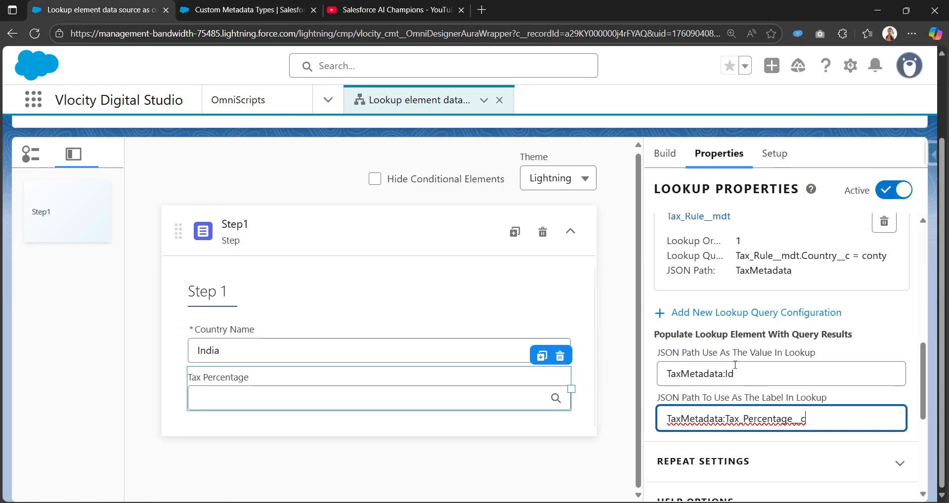
double_click(781, 418)
key("ctrl+v")
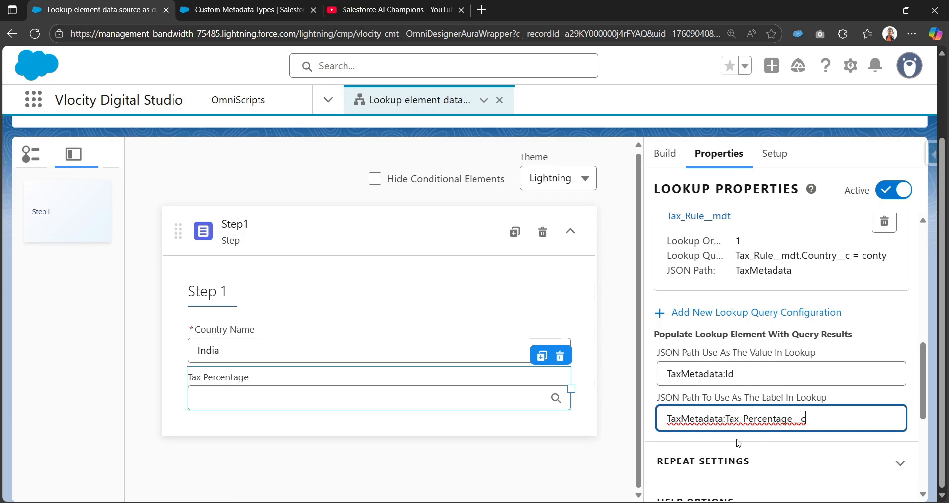
Step: Preview the OmniScript, choose 18 in the Tax Percentage lookup, and check the Taxpercentage value in the data JSON
scroll(720, 397, "down", 4)
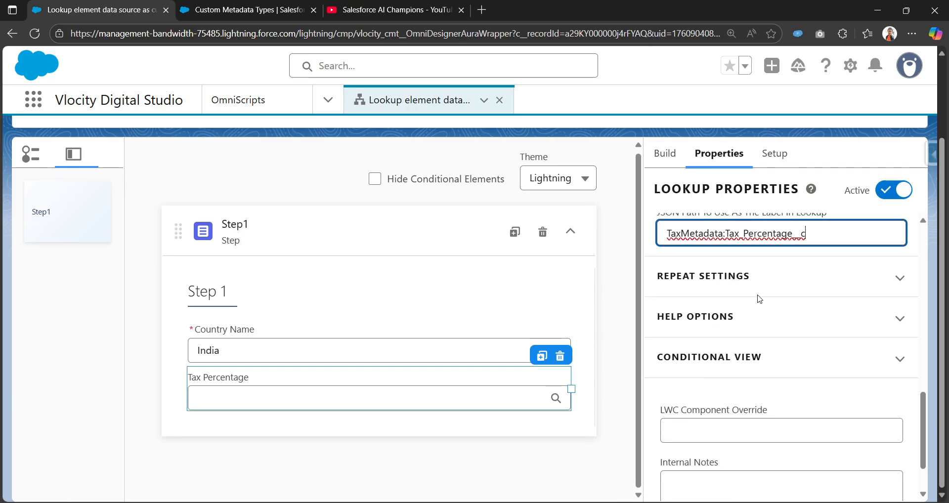
scroll(759, 298, "up", 3)
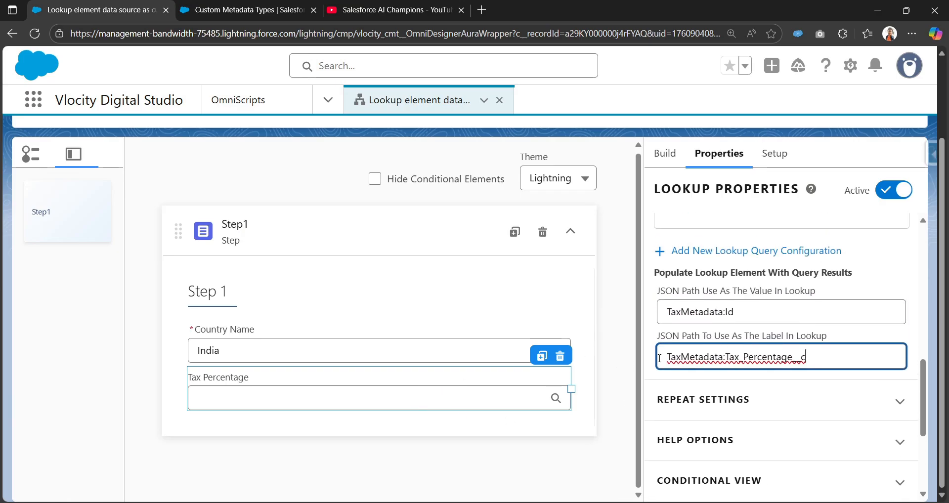
scroll(798, 365, "up", 1)
scroll(794, 371, "down", 3)
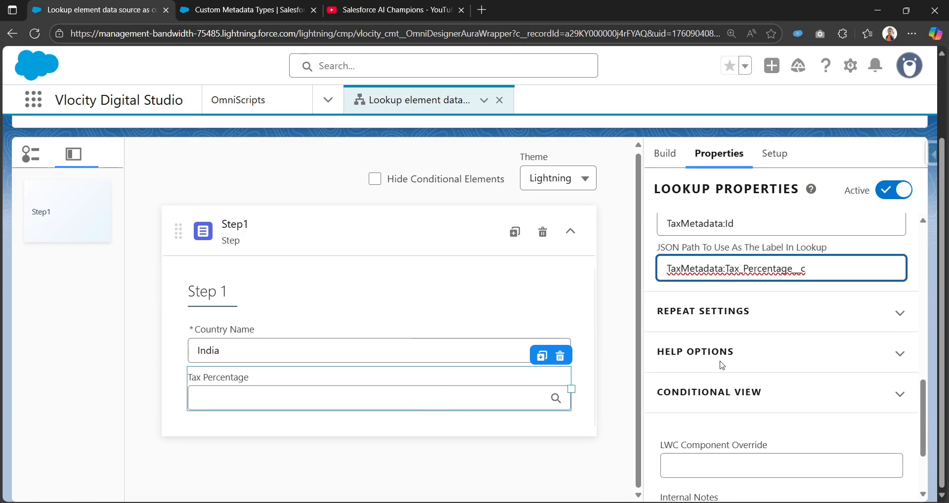
scroll(706, 343, "up", 10)
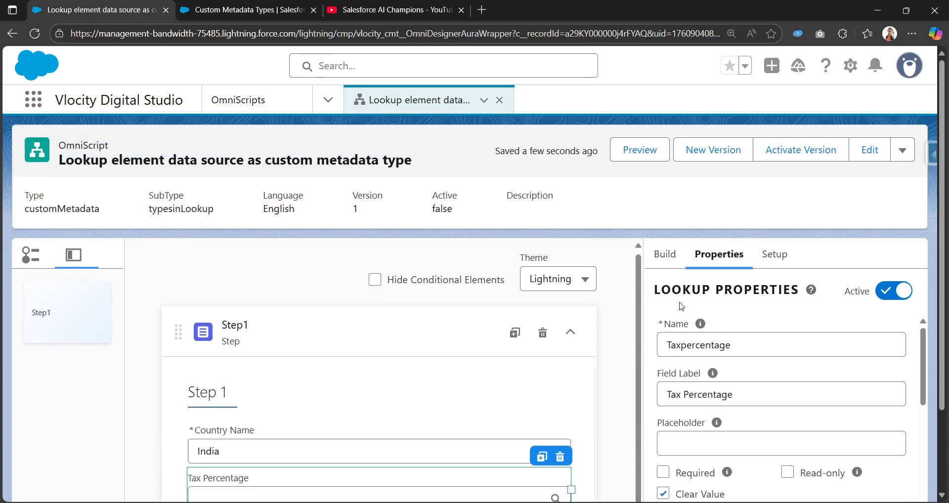
left_click(637, 150)
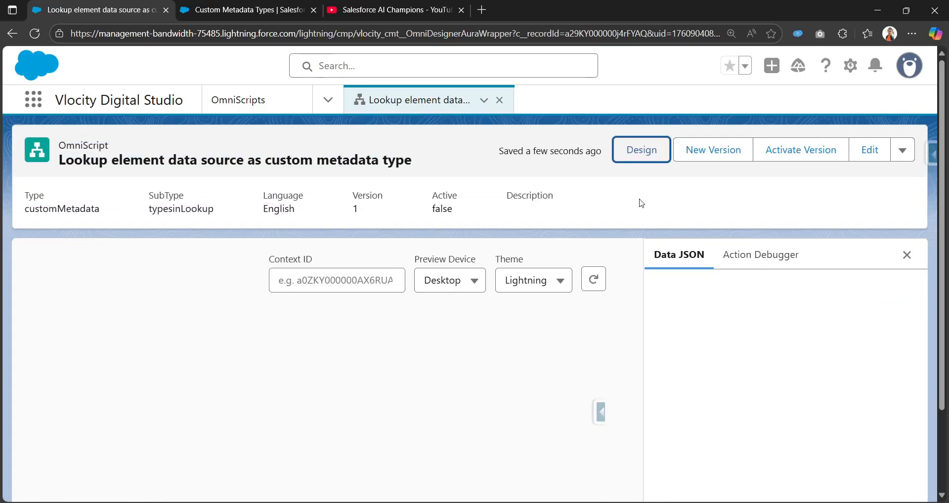
scroll(572, 354, "down", 2)
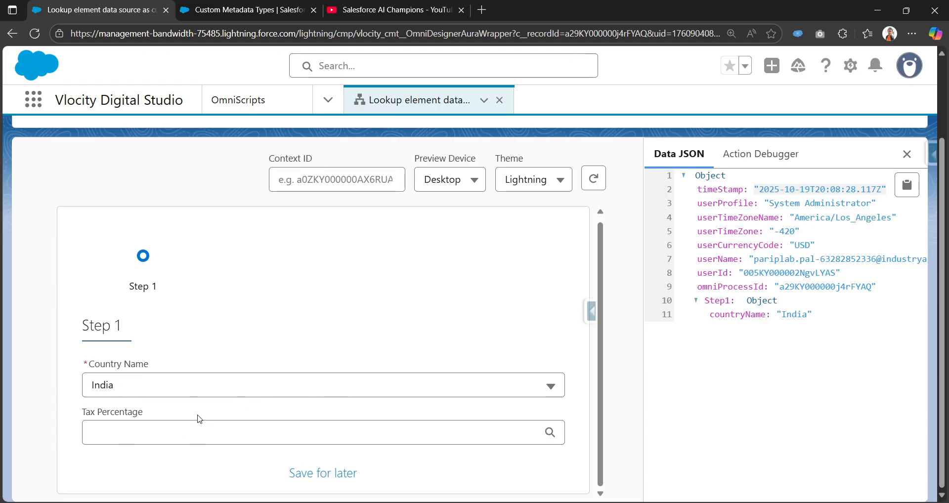
left_click(191, 431)
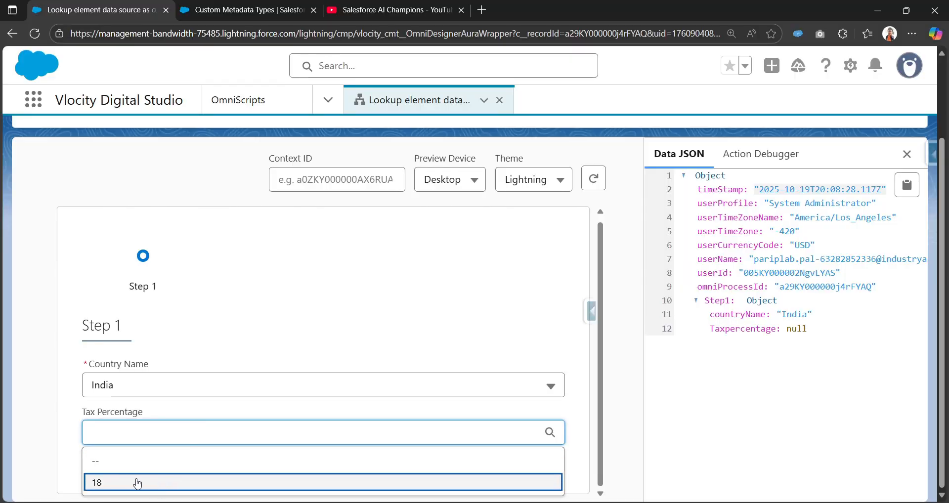
left_click(138, 483)
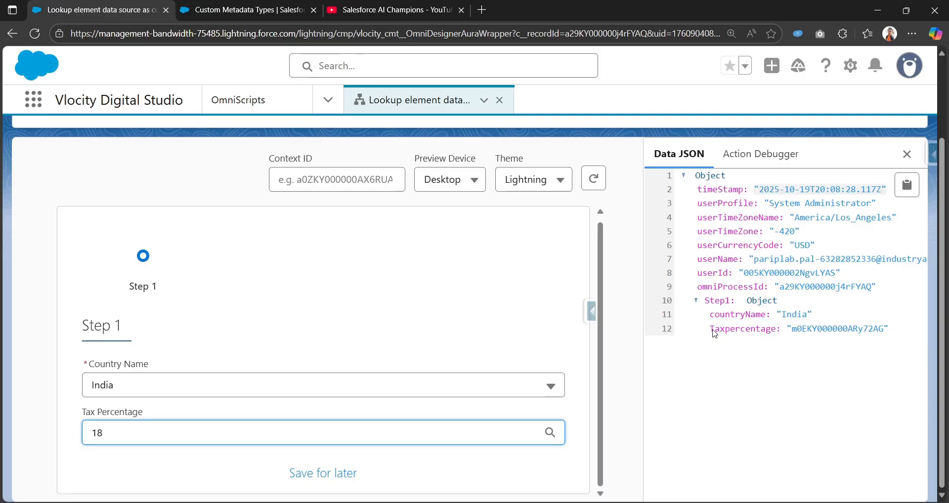
left_click(713, 331)
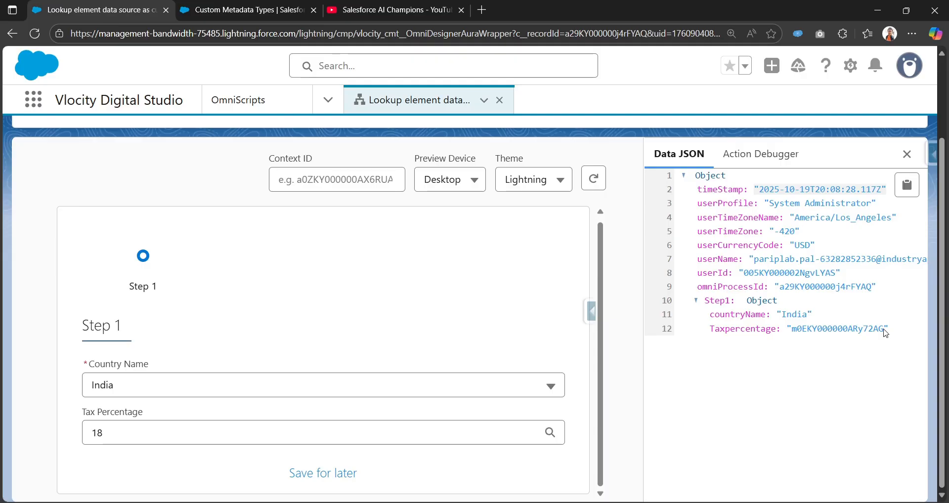
scroll(791, 297, "up", 3)
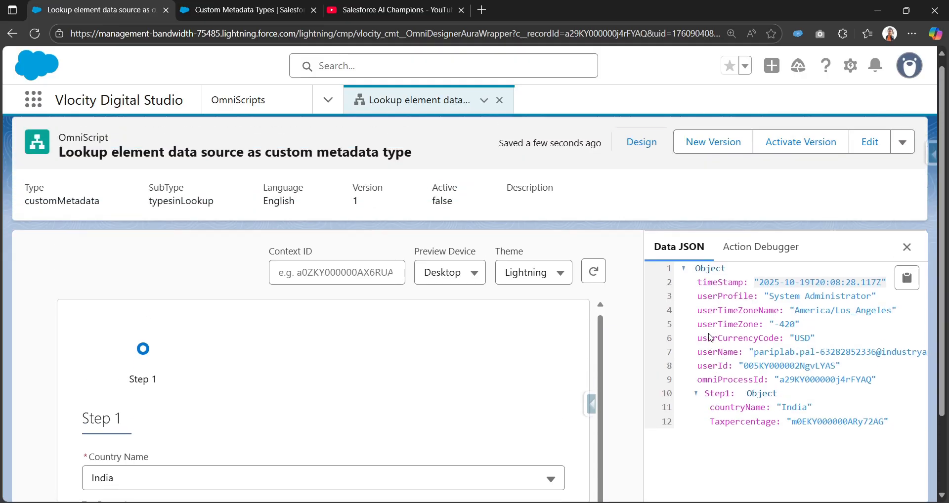
Step: Return to the design view and change the Tax Percentage lookup's value JSON path to TaxMetadata:Country__c
left_click(640, 149)
scroll(550, 308, "down", 2)
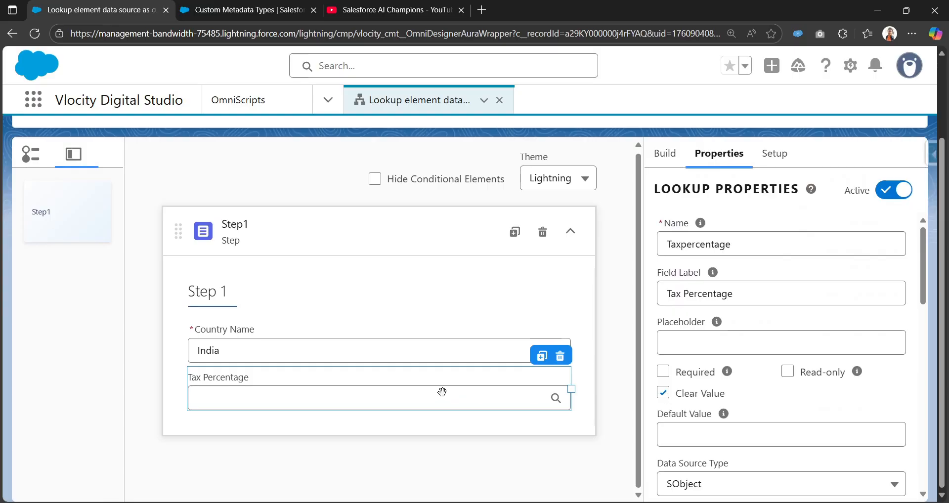
scroll(767, 407, "down", 5)
scroll(767, 407, "down", 4)
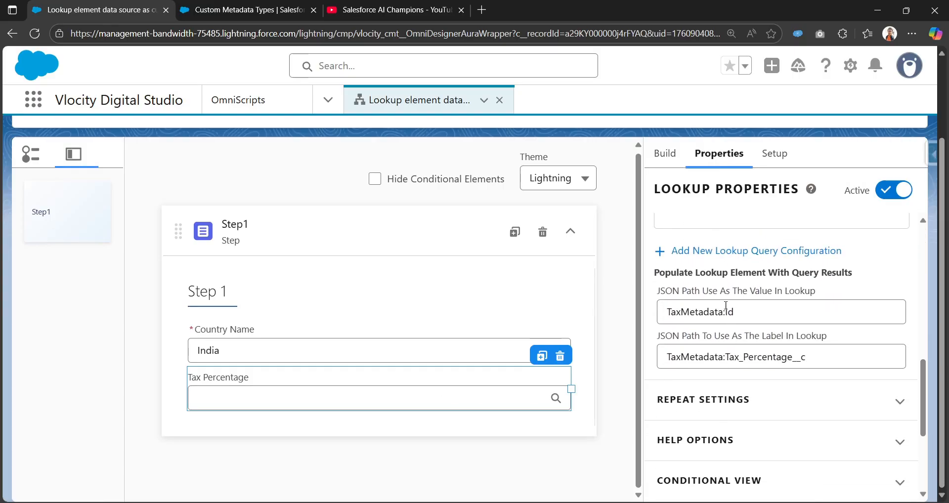
left_click_drag(739, 310, 666, 312)
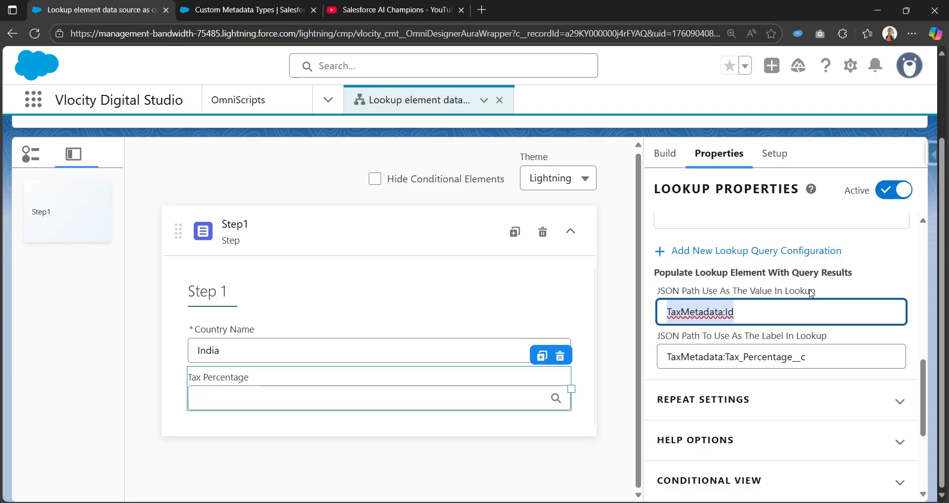
left_click(761, 316)
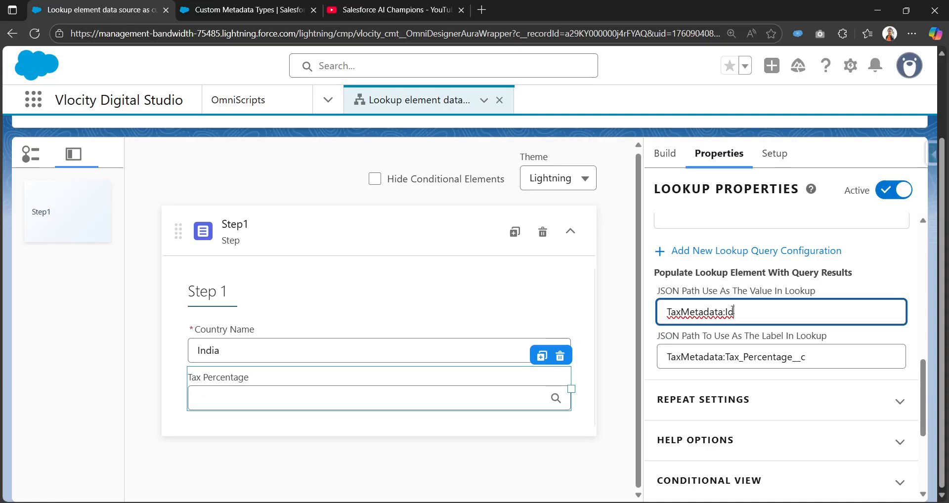
left_click_drag(726, 311, 733, 312)
type("Country__c")
scroll(642, 148, "up", 3)
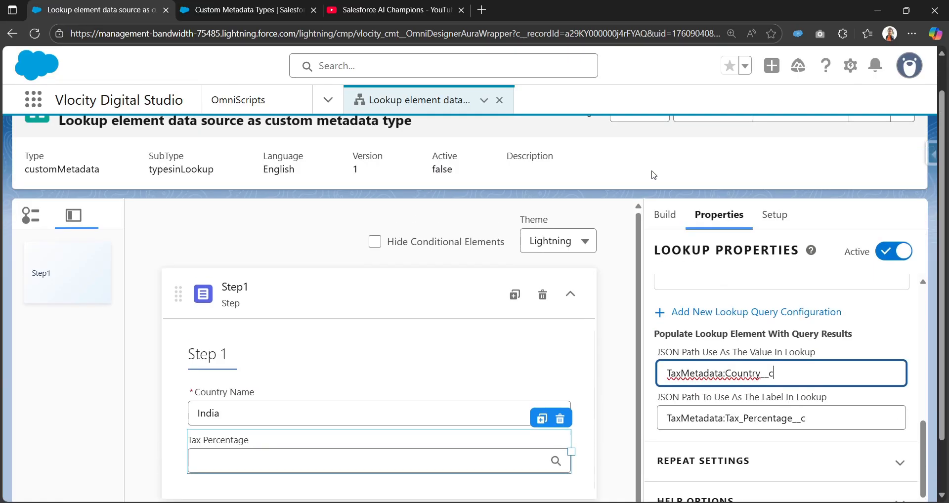
Step: Preview the OmniScript again and choose 18 in the Tax Percentage lookup to check the value stored with the Country__c path
left_click(655, 159)
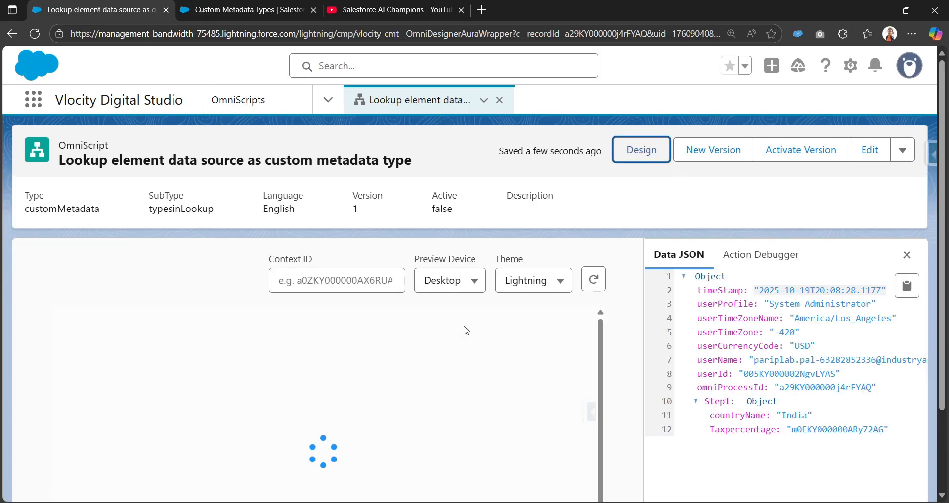
scroll(346, 406, "down", 2)
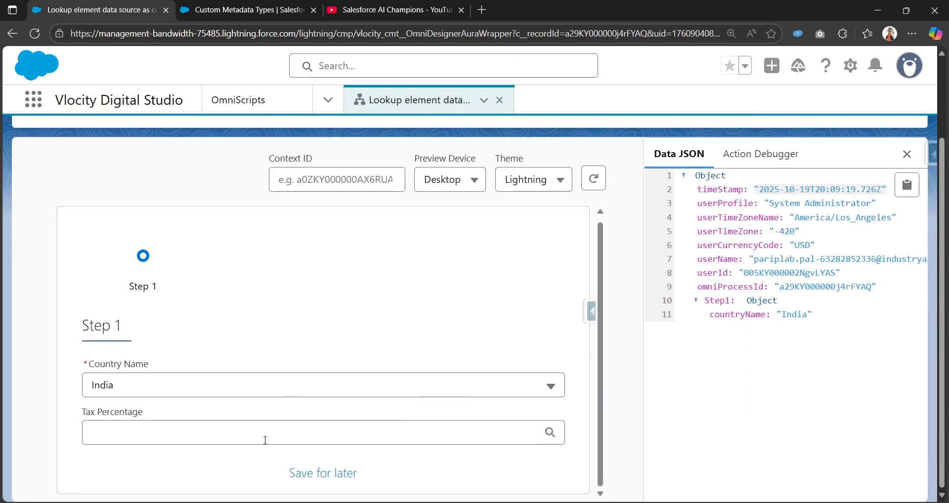
left_click(265, 440)
left_click(210, 479)
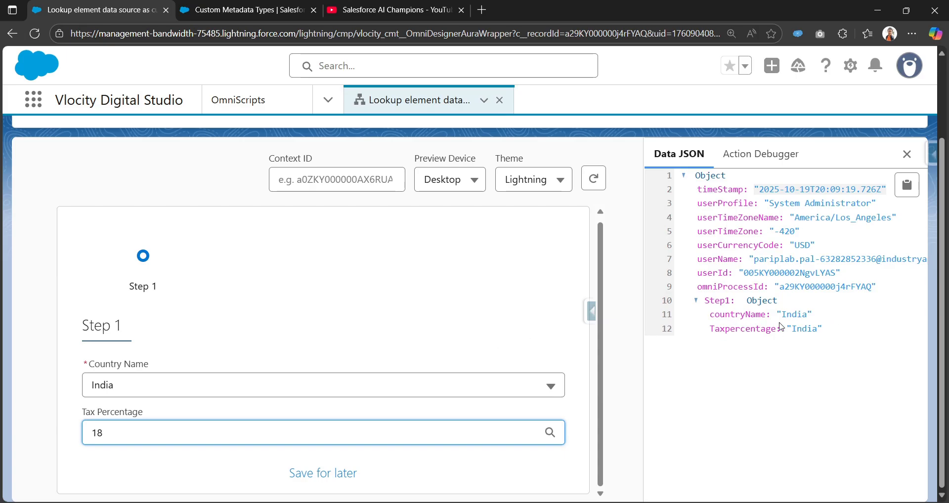
Step: Return to the design view and set the Tax Percentage lookup's value JSON path to TaxMetadata:Id
left_click(829, 333)
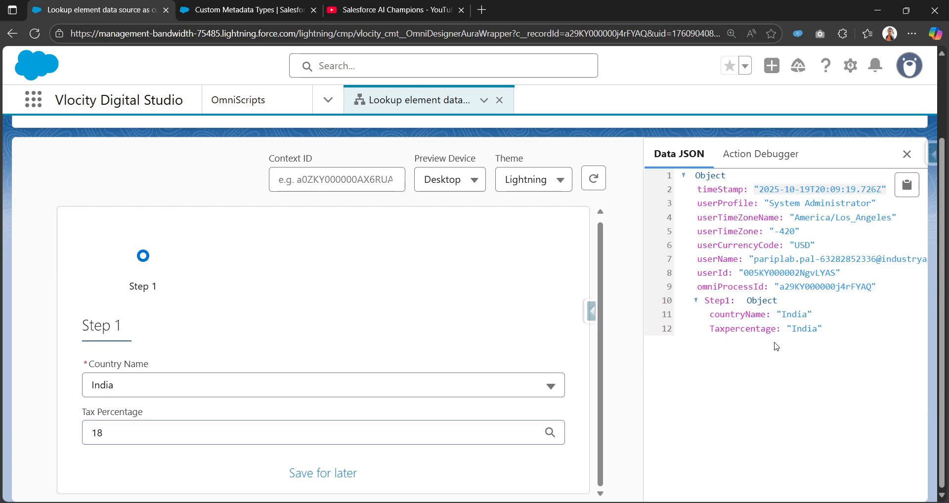
scroll(618, 222, "up", 2)
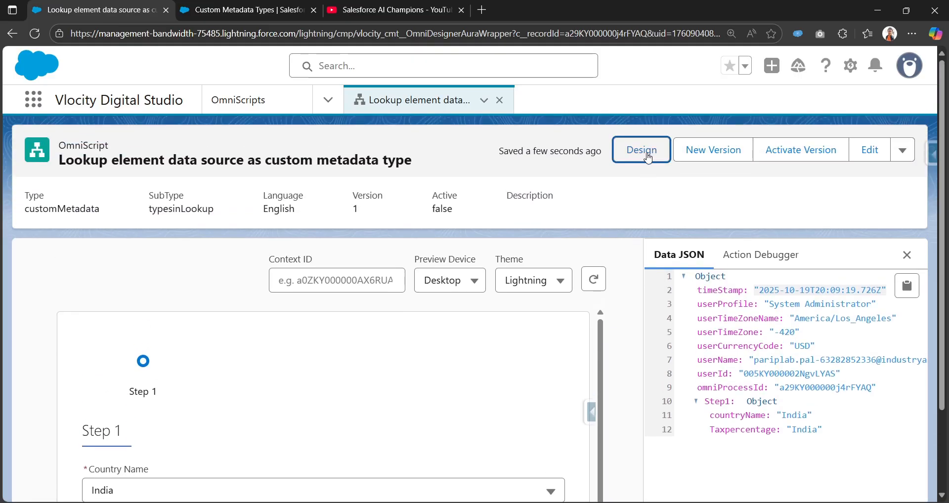
left_click(642, 150)
scroll(588, 406, "down", 3)
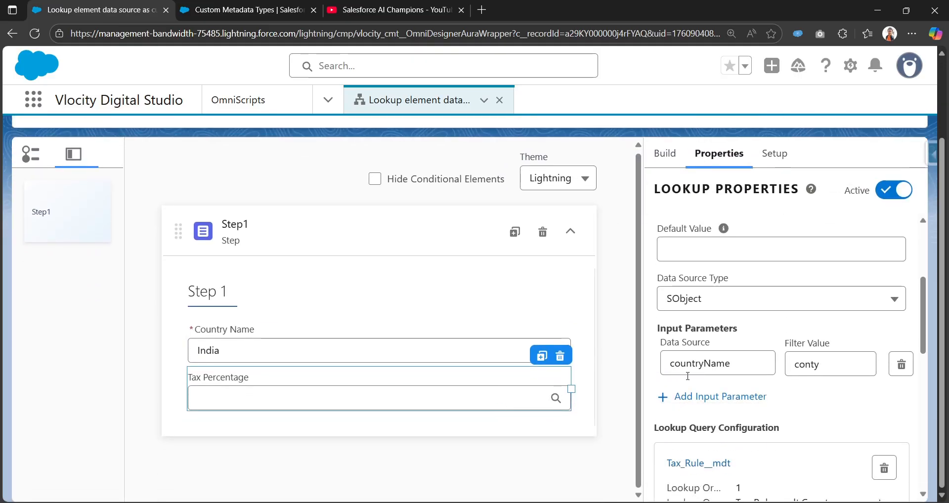
scroll(740, 390, "down", 3)
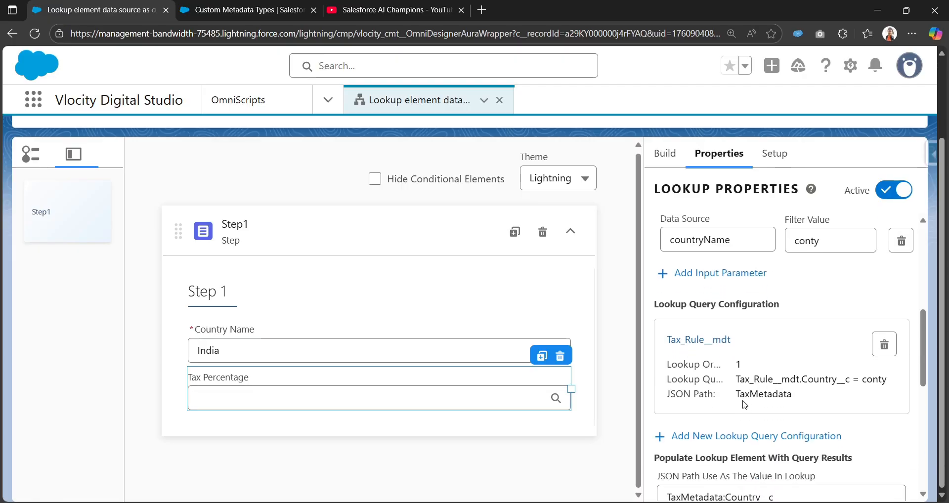
scroll(747, 401, "down", 3)
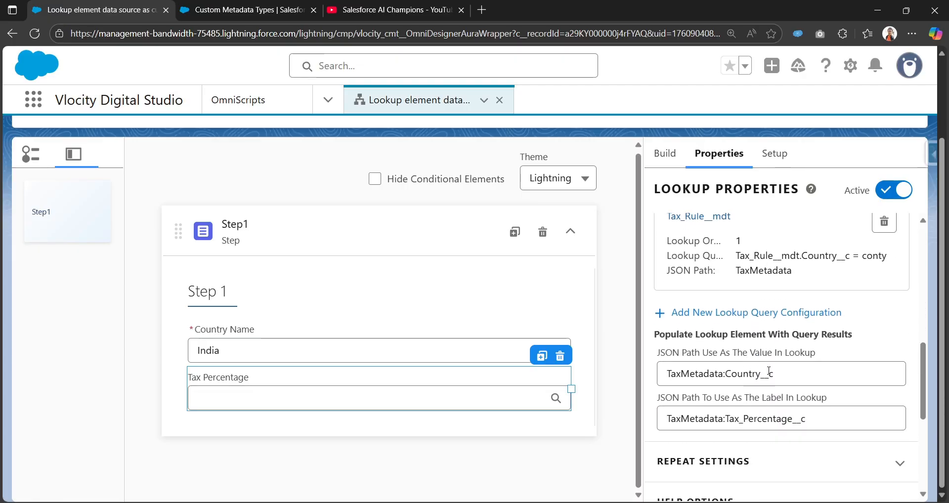
double_click(763, 374)
type("Id")
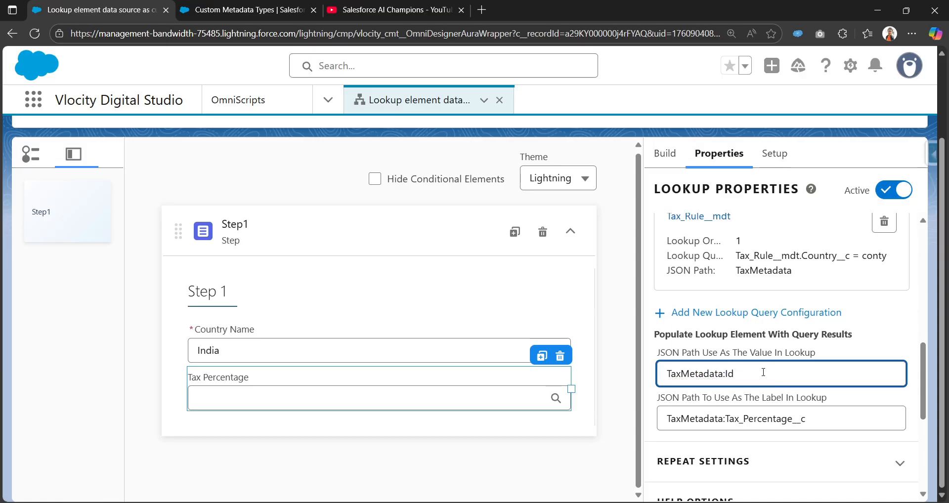
Step: Preview the OmniScript, select Canada as the Country Name, and choose 15 in the Tax Percentage lookup to check the stored value
scroll(687, 255, "up", 6)
left_click(642, 150)
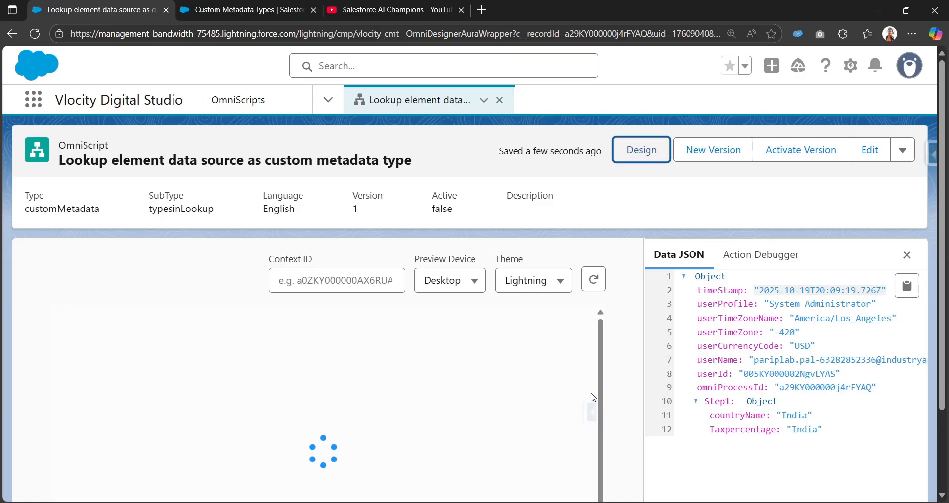
scroll(439, 394, "down", 2)
left_click(440, 390)
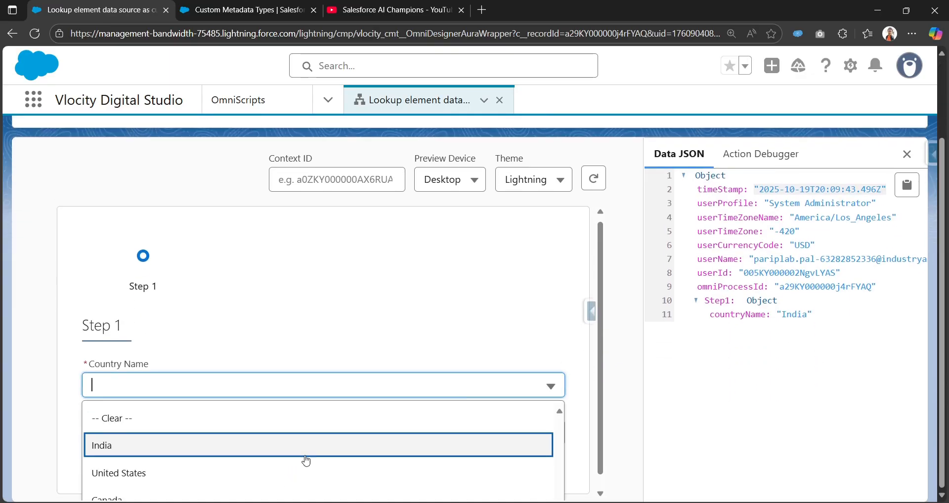
scroll(277, 475, "down", 1)
left_click(242, 488)
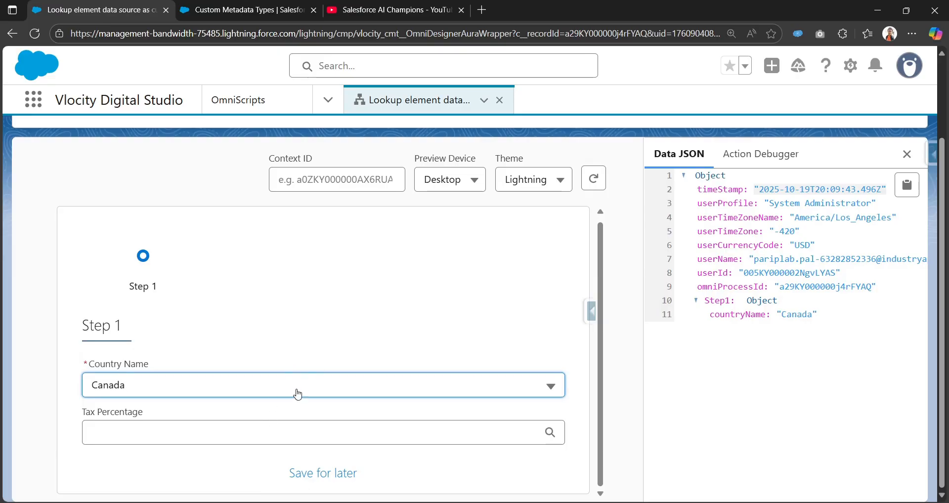
left_click(260, 434)
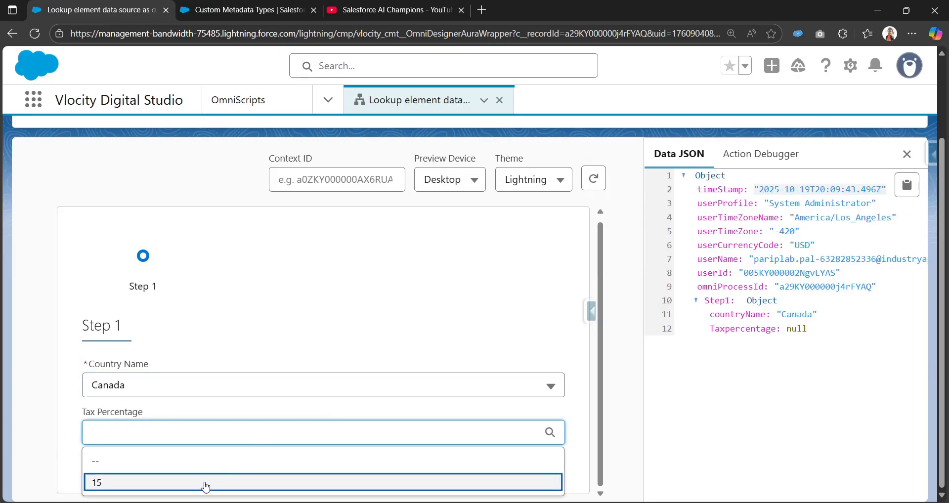
left_click(205, 483)
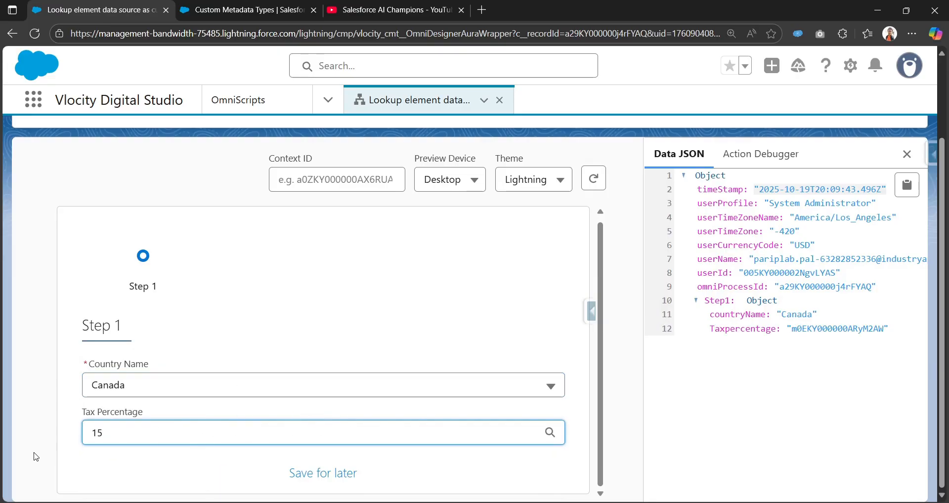
Step: Open the Tax Rule custom metadata records in Setup to check Canada's tax percentage, and return to the OmniScript preview
left_click(242, 10)
scroll(531, 283, "up", 4)
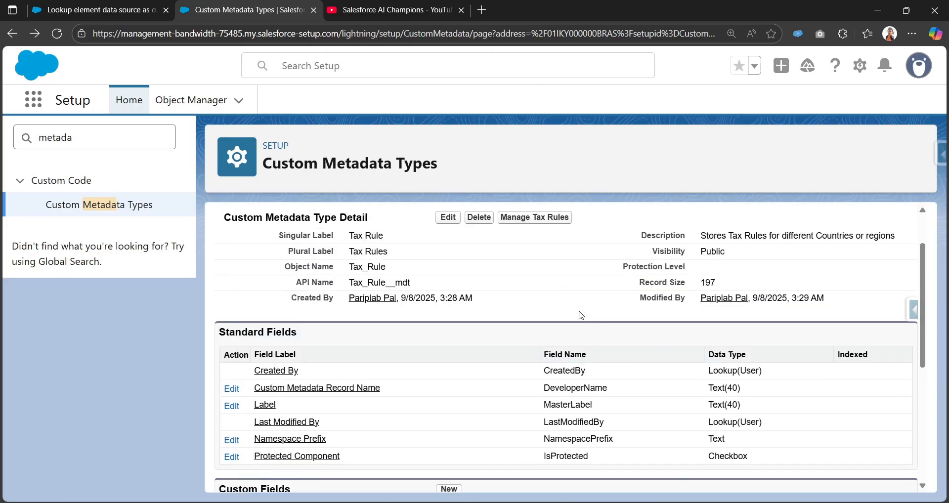
left_click(531, 280)
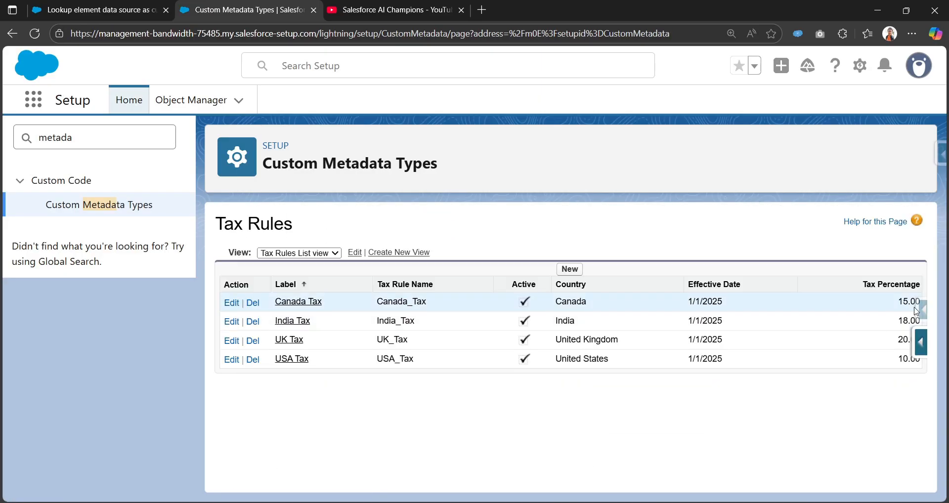
left_click(99, 10)
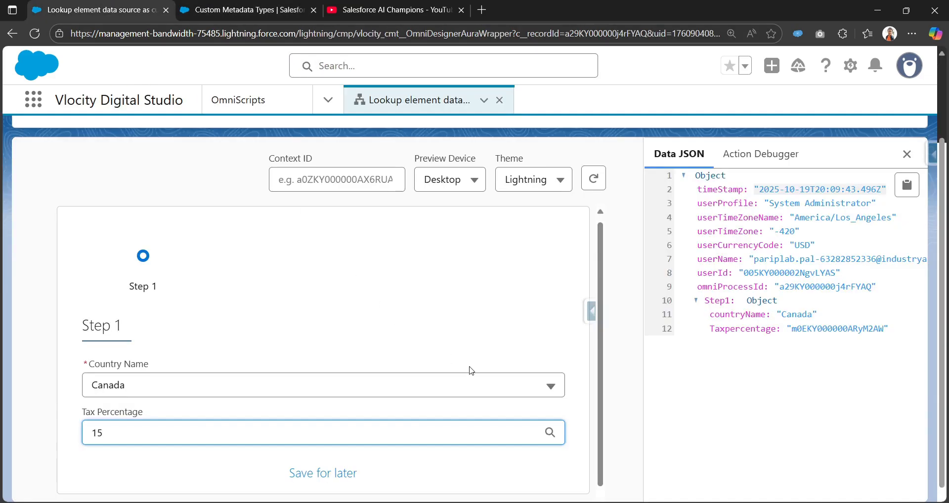
Step: Return to the design view and review the Tax Percentage lookup's data source type and input parameters
scroll(634, 384, "up", 2)
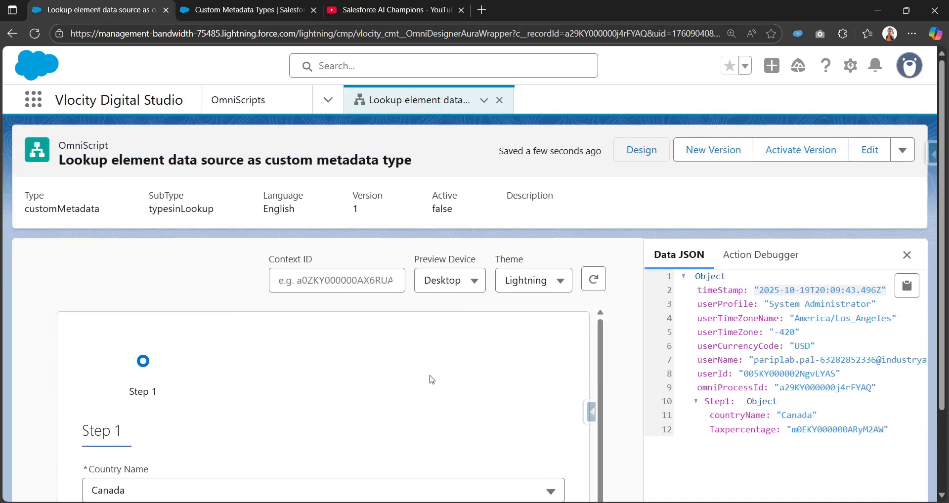
scroll(168, 470, "down", 2)
scroll(628, 373, "up", 2)
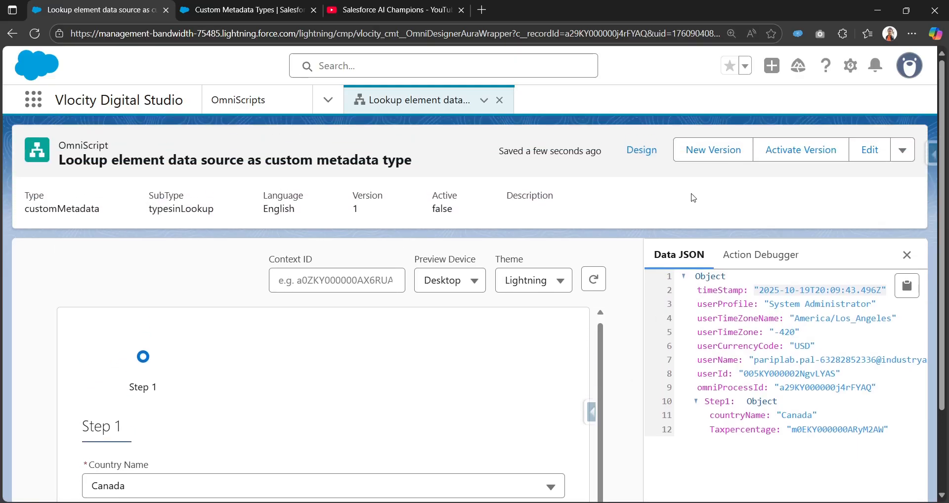
left_click(641, 149)
scroll(422, 371, "down", 2)
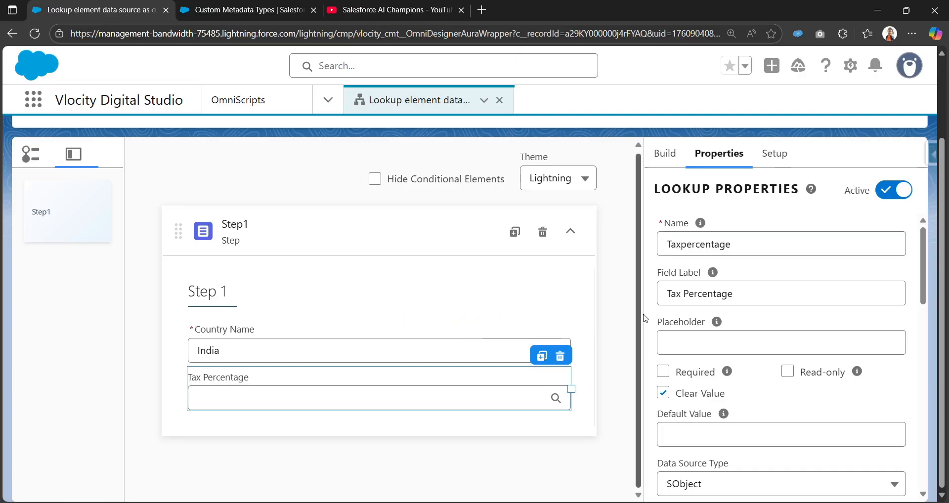
scroll(749, 394, "down", 1)
scroll(750, 394, "down", 1)
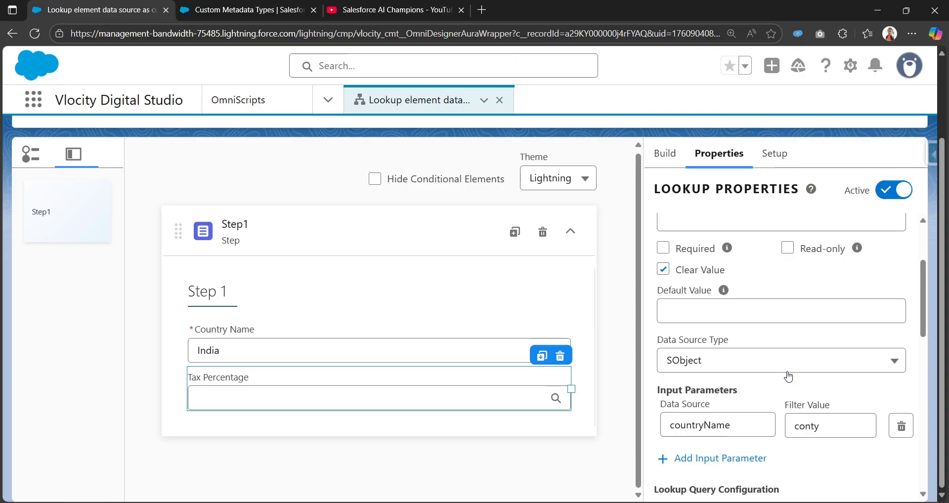
Step: Review the Tax Rules records and the list of all custom metadata types in Setup, and return to the OmniScript designer
left_click(265, 17)
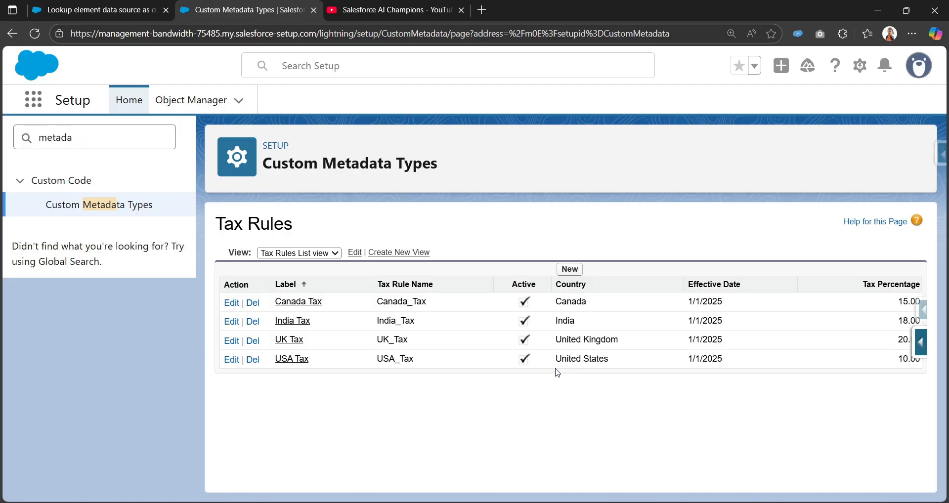
left_click(134, 209)
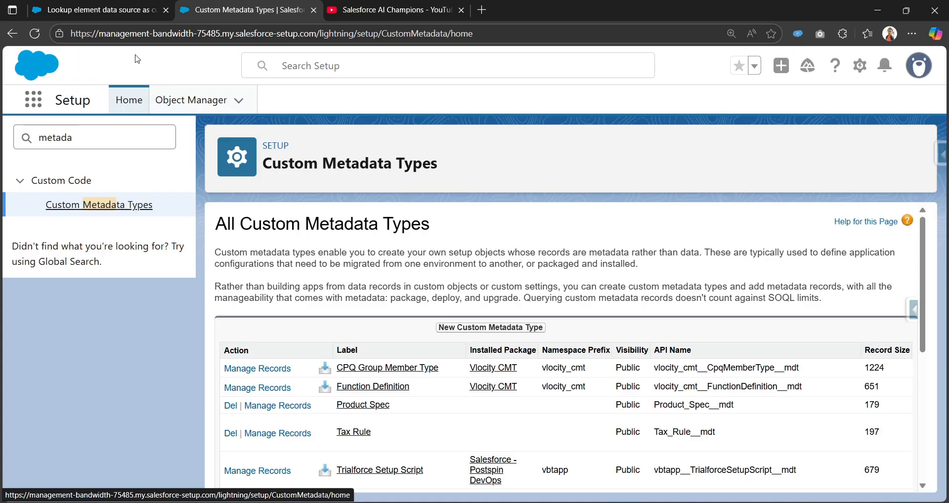
left_click(127, 14)
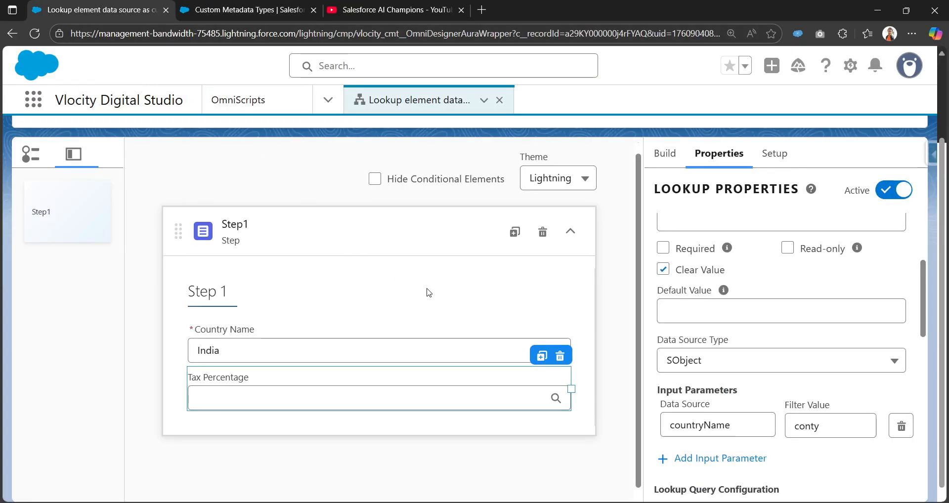